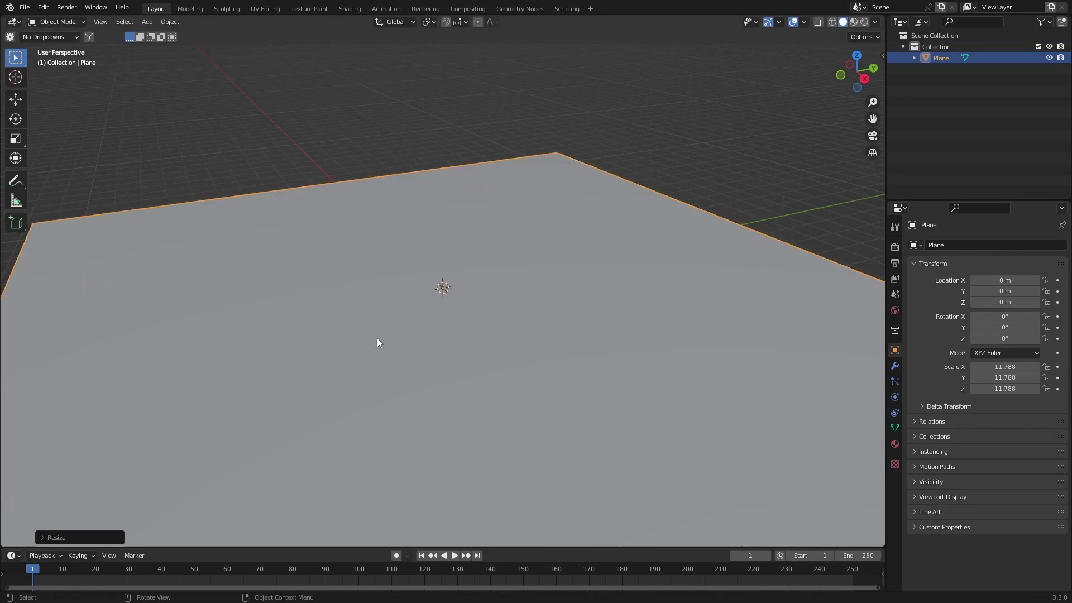
# Deselect the plane and bring up the Horde add-on's options beside the 3D viewport.
pyautogui.press('n')
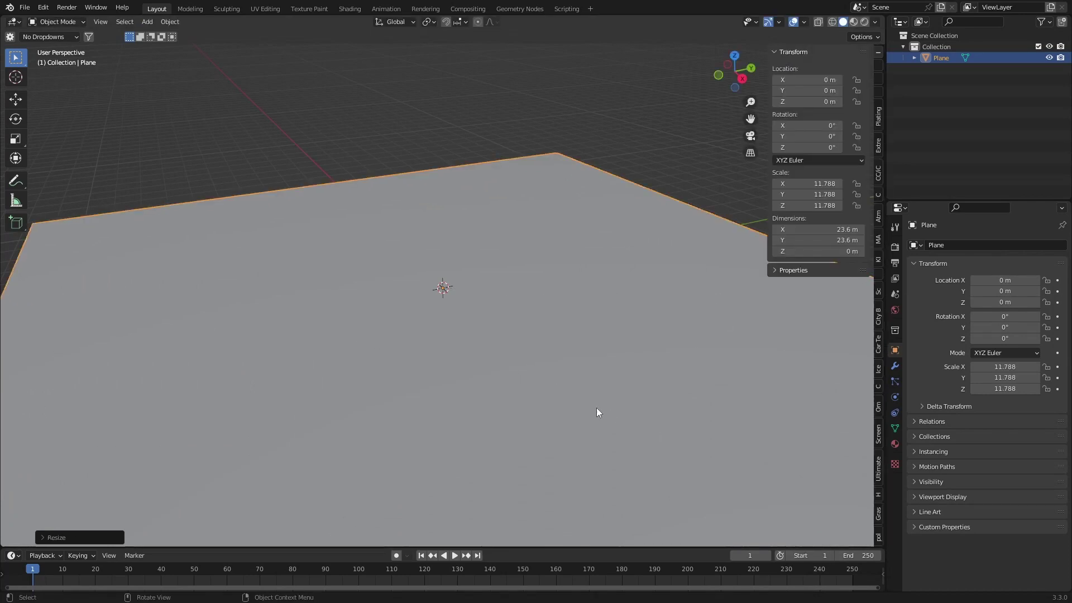
pyautogui.hotkey('shift', 'n')
pyautogui.click(520, 413)
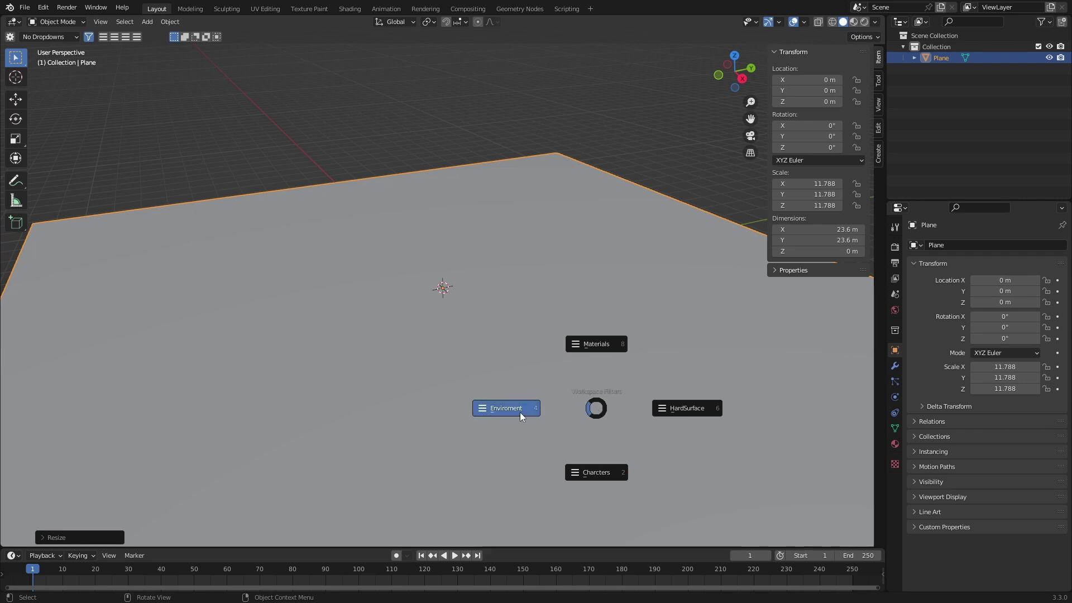
pyautogui.click(45, 8)
pyautogui.click(360, 110)
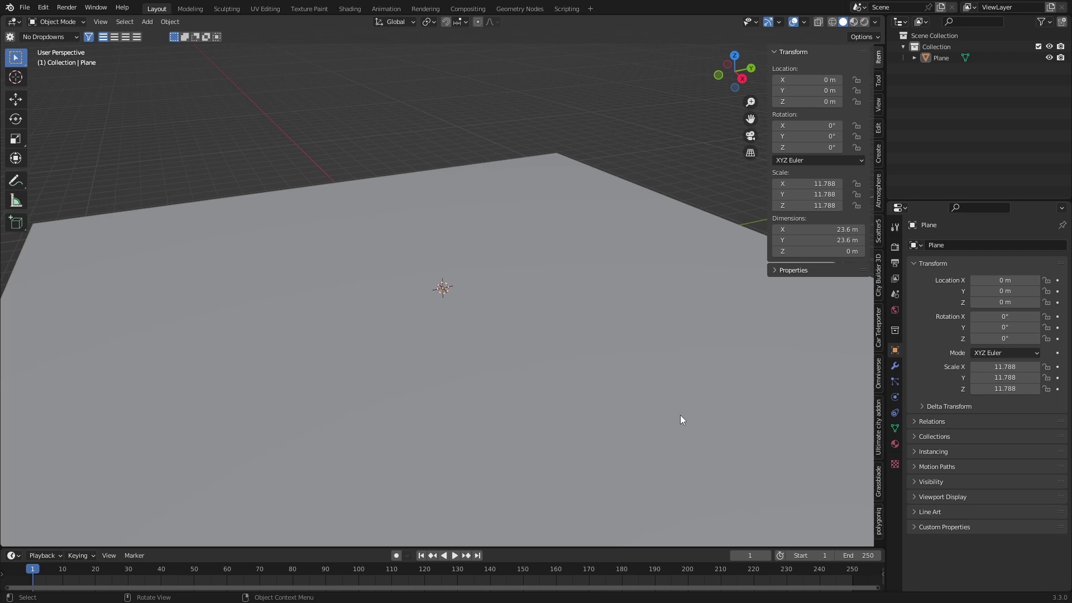
pyautogui.hotkey('shift', 'space')
pyautogui.click(587, 413)
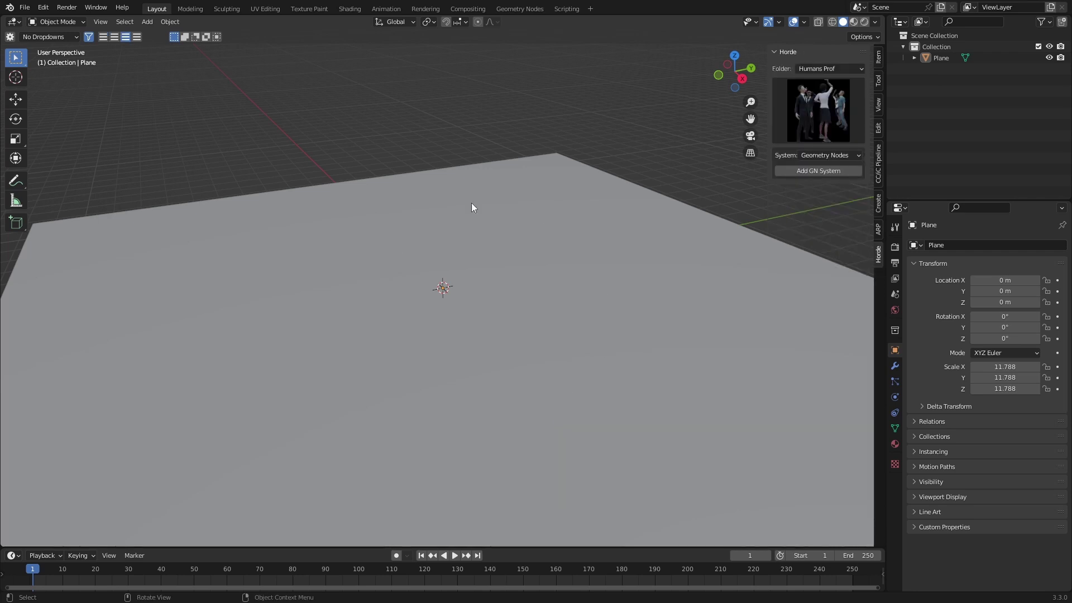
# Choose the Zombies Clothes folder in Horde and select the asset that shows the large zombie group.
pyautogui.click(804, 118)
pyautogui.click(829, 69)
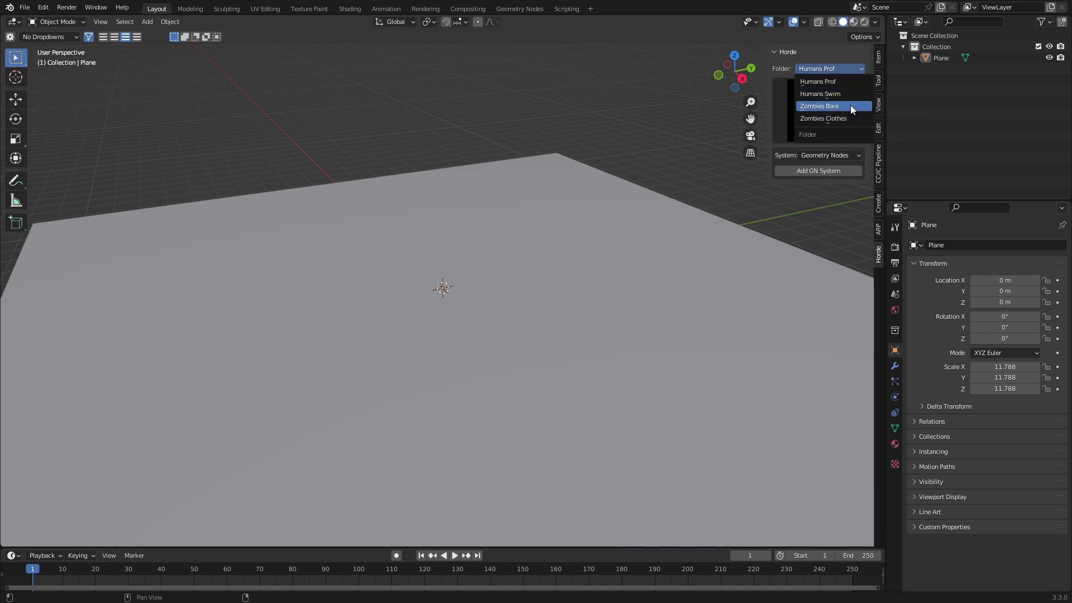
pyautogui.click(850, 106)
pyautogui.click(829, 69)
pyautogui.click(829, 116)
pyautogui.click(828, 119)
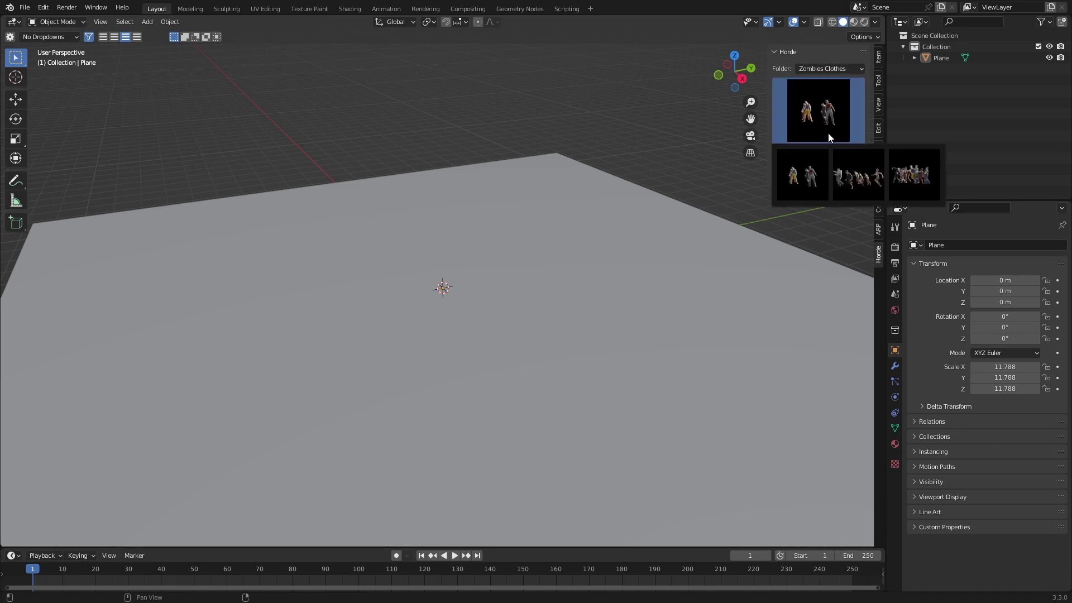
pyautogui.click(903, 185)
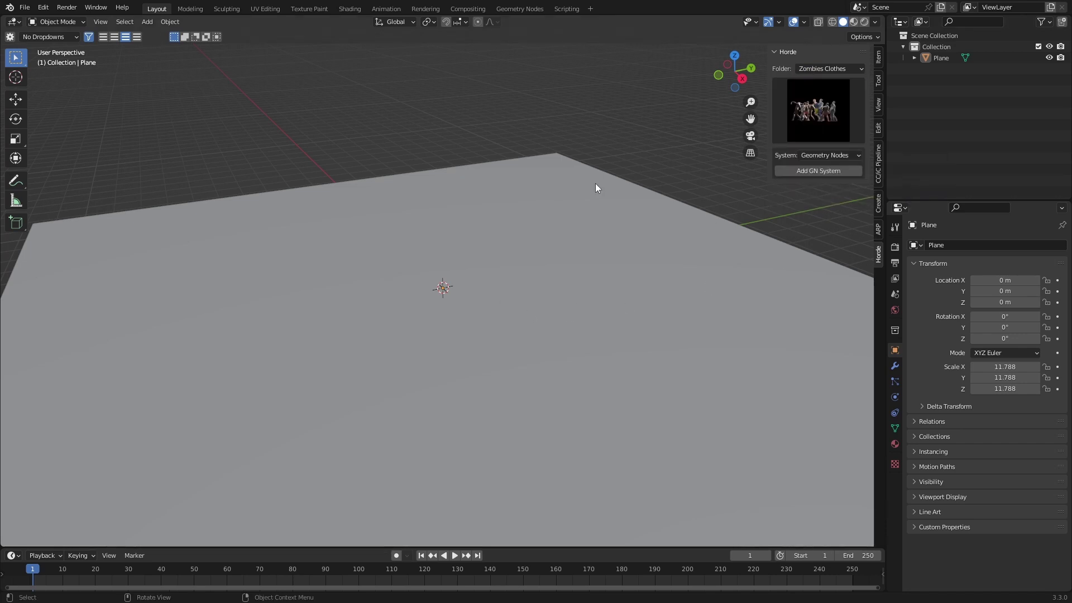
# Add a Geometry Nodes horde system and draw its winding path freehand across the plane.
pyautogui.click(811, 170)
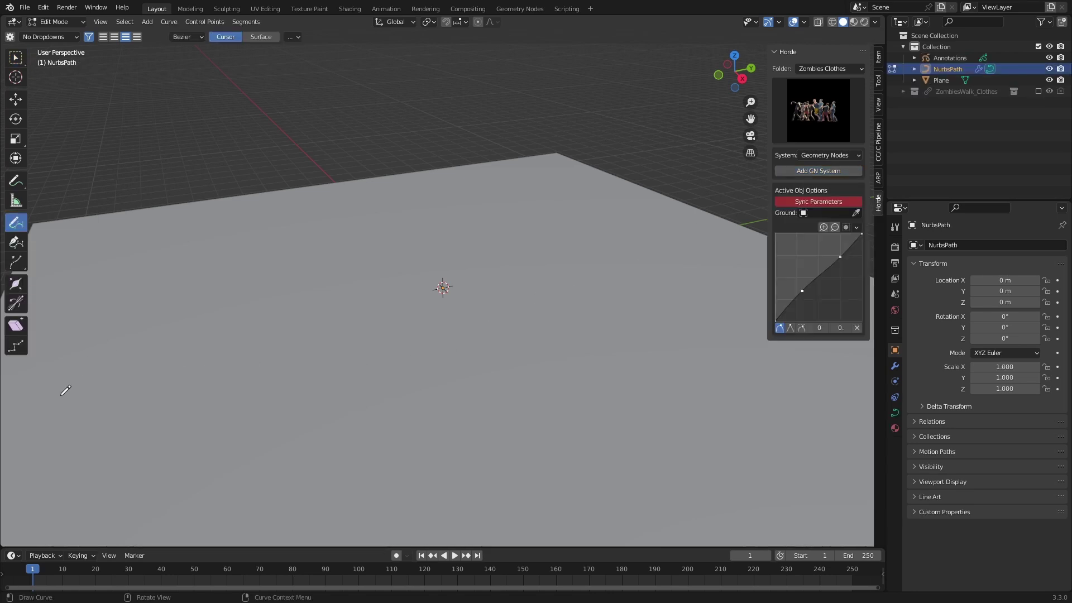
pyautogui.moveTo(469, 258); pyautogui.dragTo(628, 410)
pyautogui.press('Tab')
pyautogui.moveTo(436, 452); pyautogui.dragTo(511, 404, button='middle')
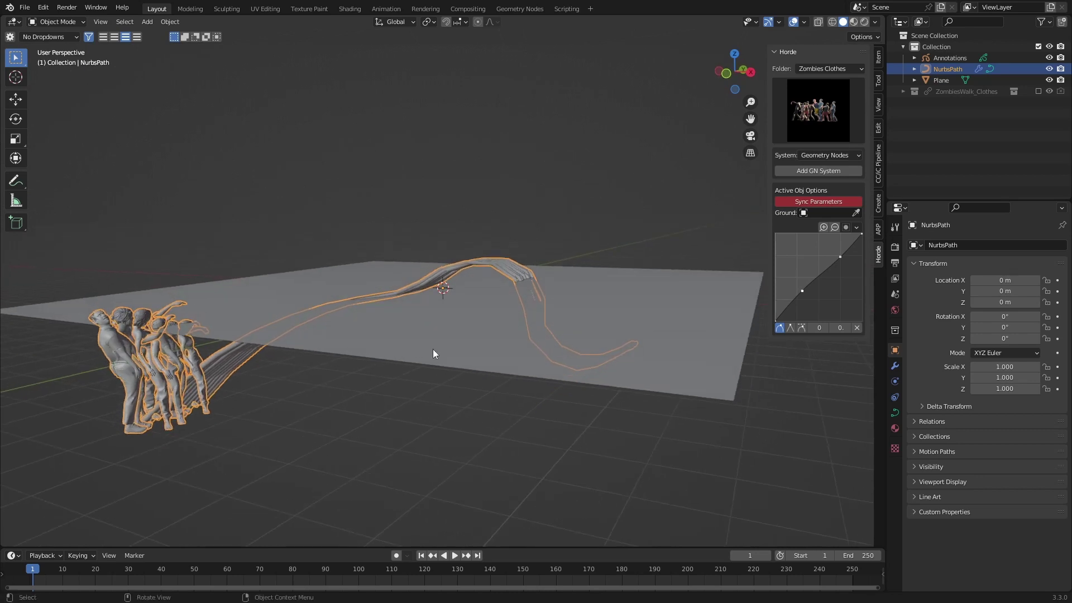
# Scale the ground plane up so it extends well beyond the zombie path.
pyautogui.moveTo(433, 354); pyautogui.dragTo(365, 365, button='middle')
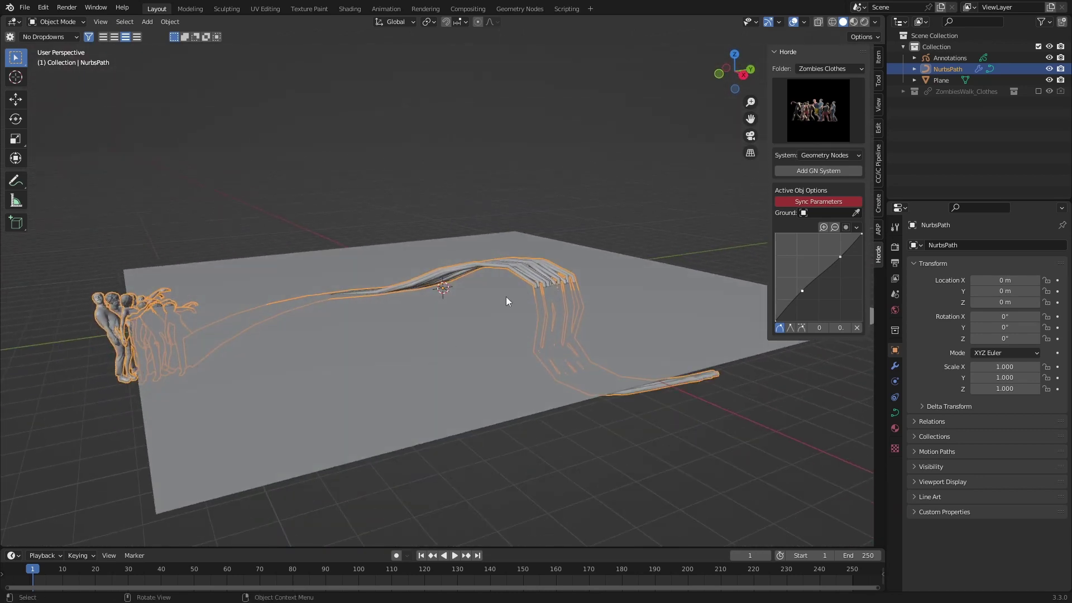
pyautogui.click(210, 335)
pyautogui.press('s')
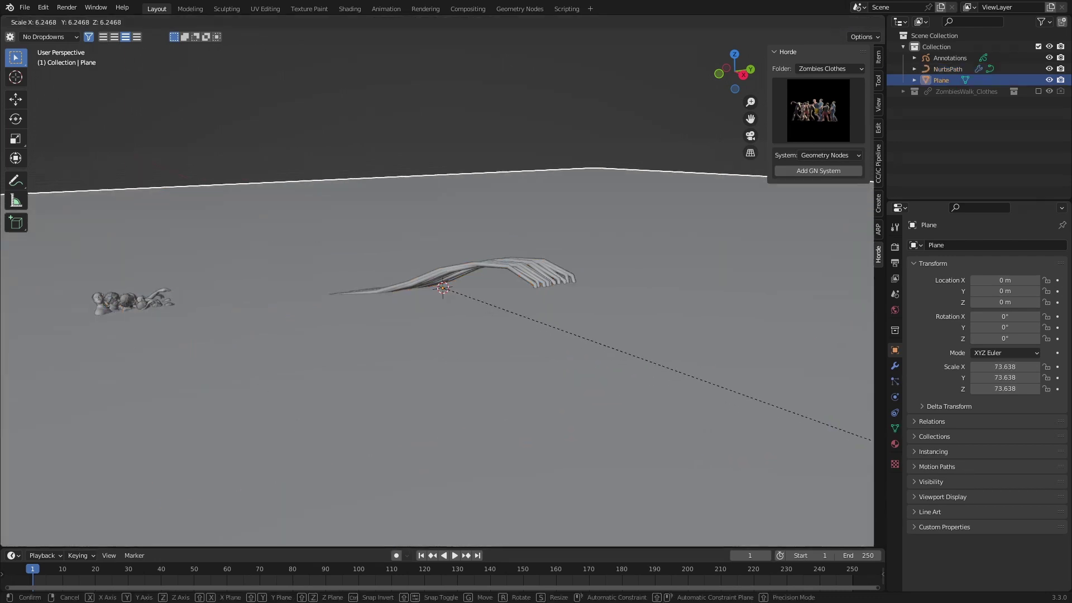
pyautogui.click(352, 483)
# Assign the Plane as the zombie path's ground, sync its parameters and enable Snap to Grnd.
pyautogui.click(524, 273)
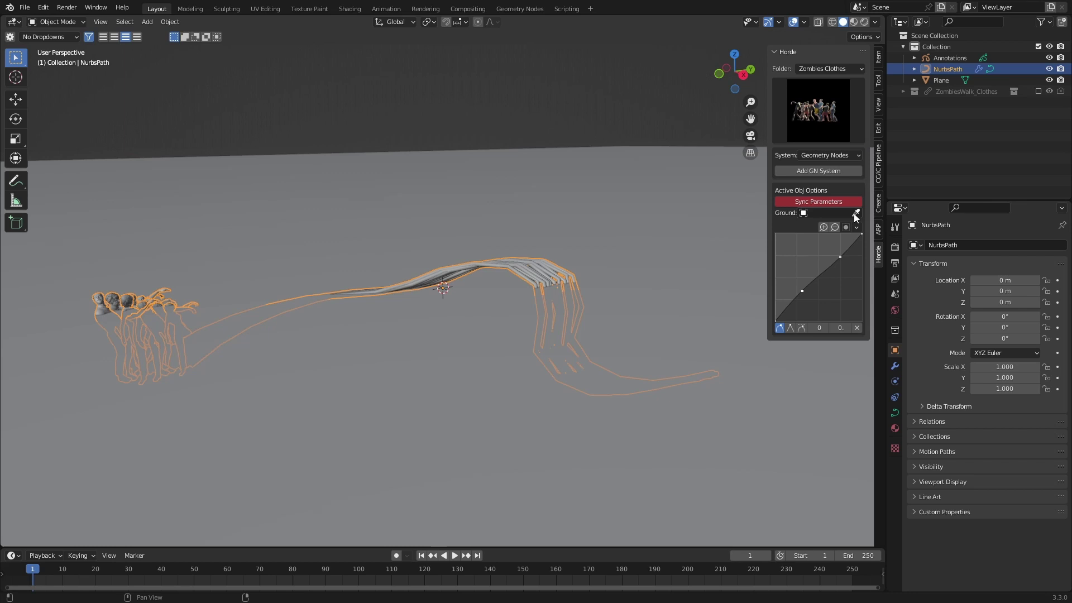
pyautogui.click(661, 237)
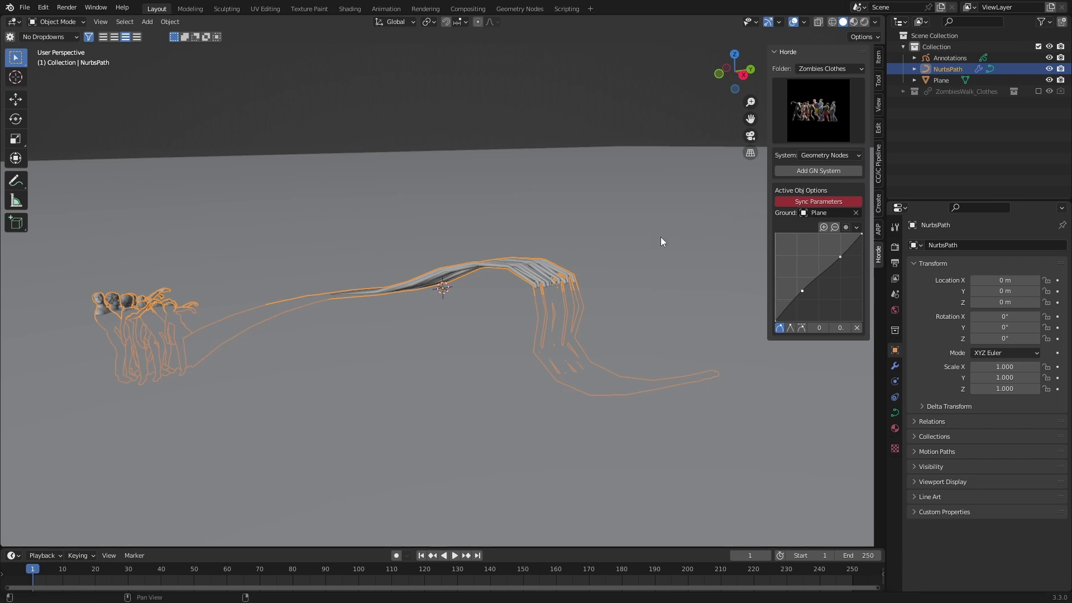
pyautogui.click(809, 202)
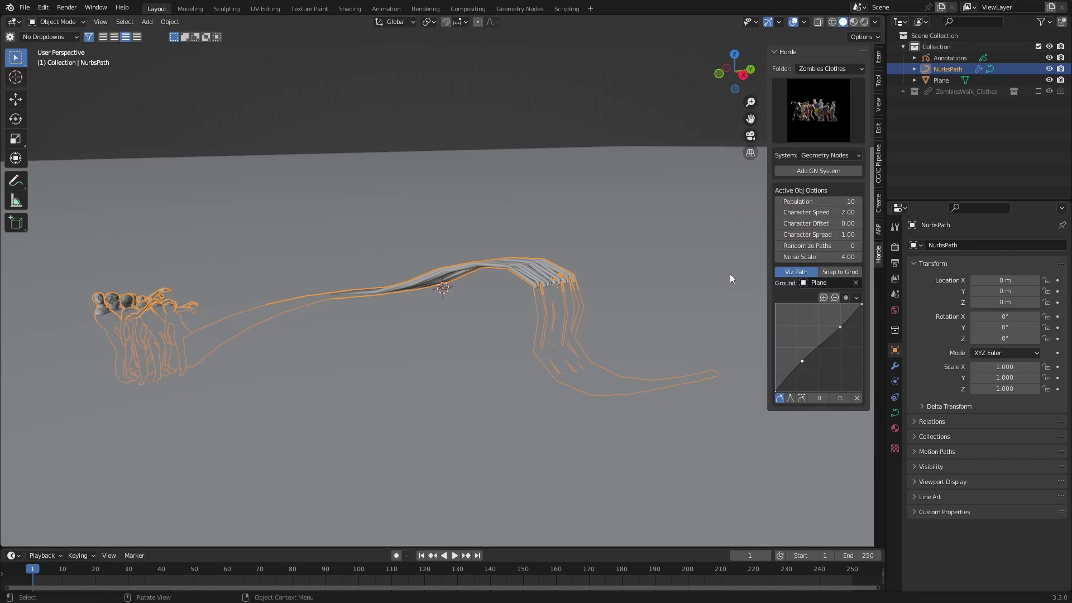
pyautogui.click(833, 274)
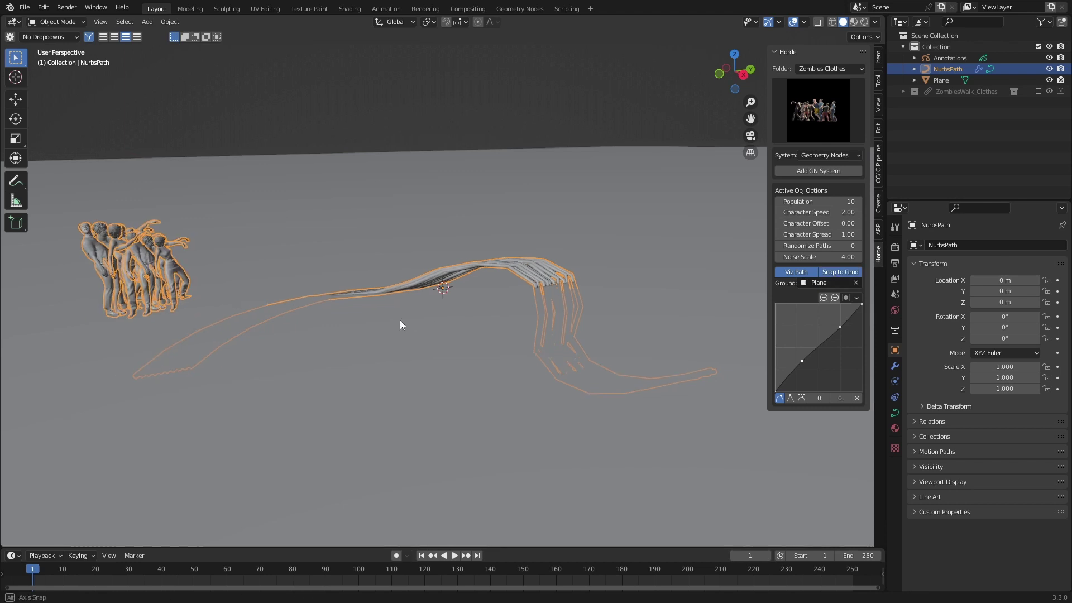
# Play the animation to preview the zombies walking along the path.
pyautogui.press('space')
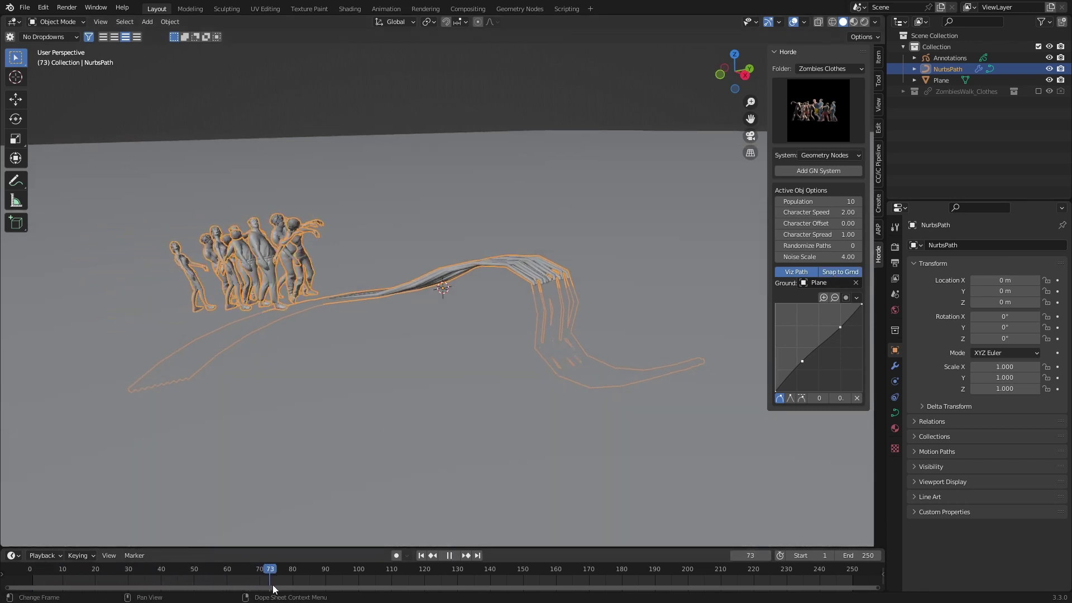
pyautogui.press('space')
pyautogui.click(112, 587)
pyautogui.press('space')
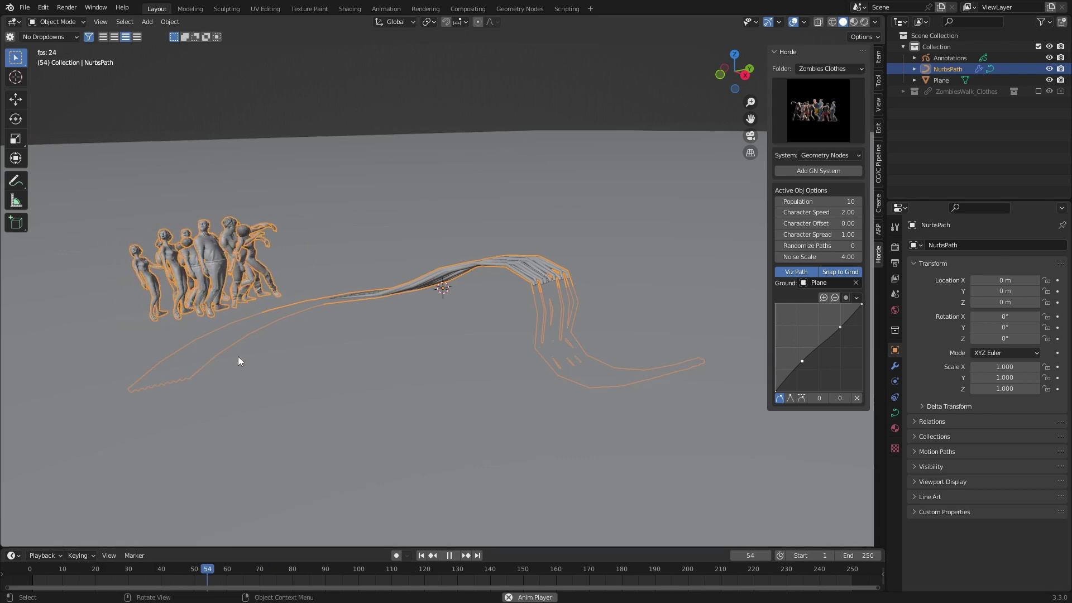
pyautogui.press('space')
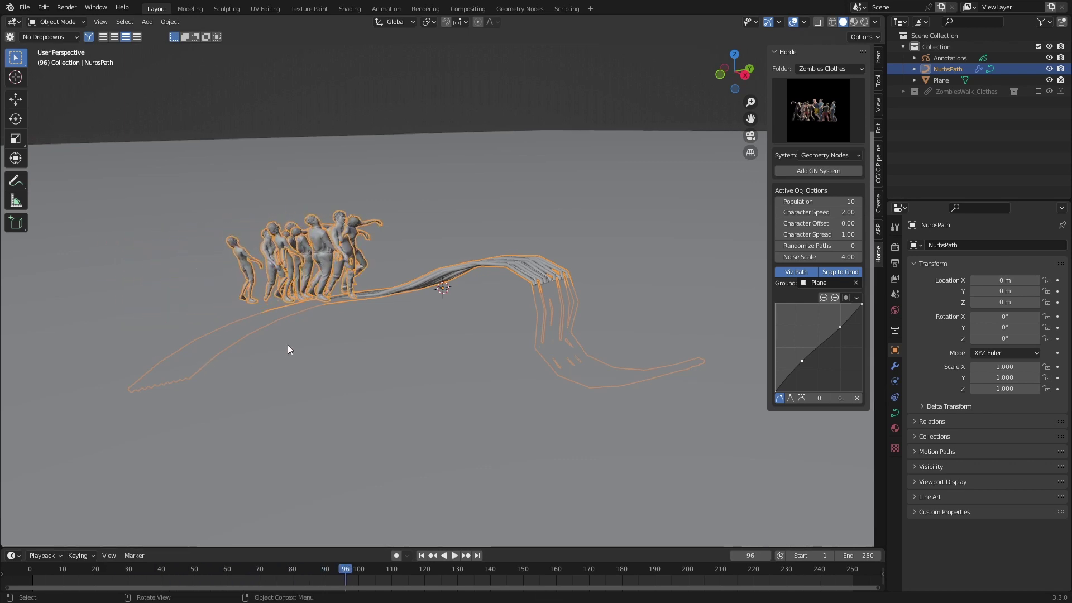
# Increase the horde's Character Spread to 4.06.
pyautogui.moveTo(350, 266); pyautogui.dragTo(360, 293, button='middle')
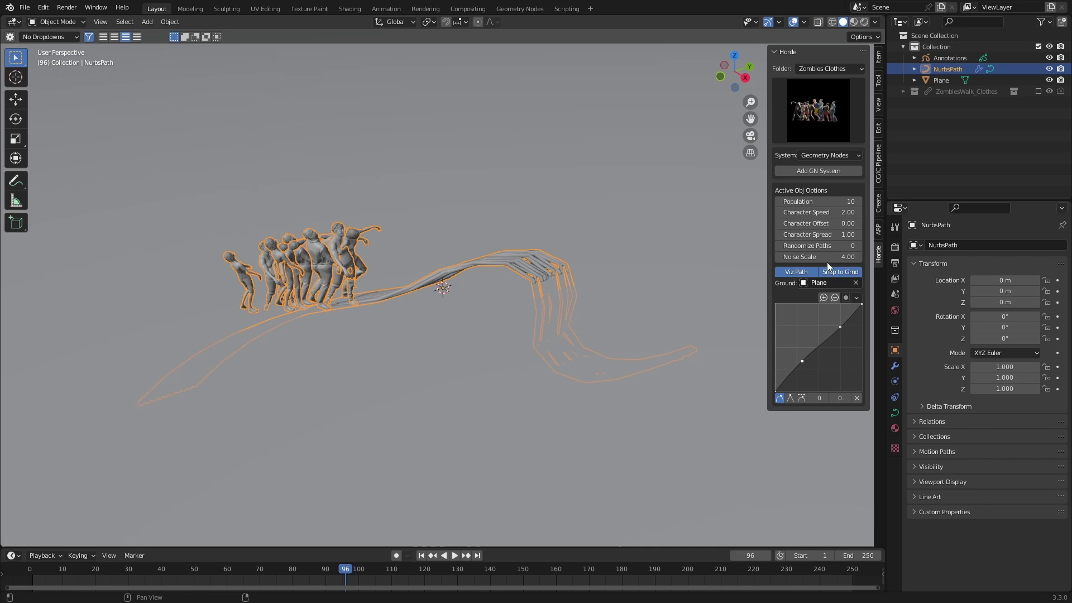
pyautogui.moveTo(836, 235); pyautogui.dragTo(907, 234)
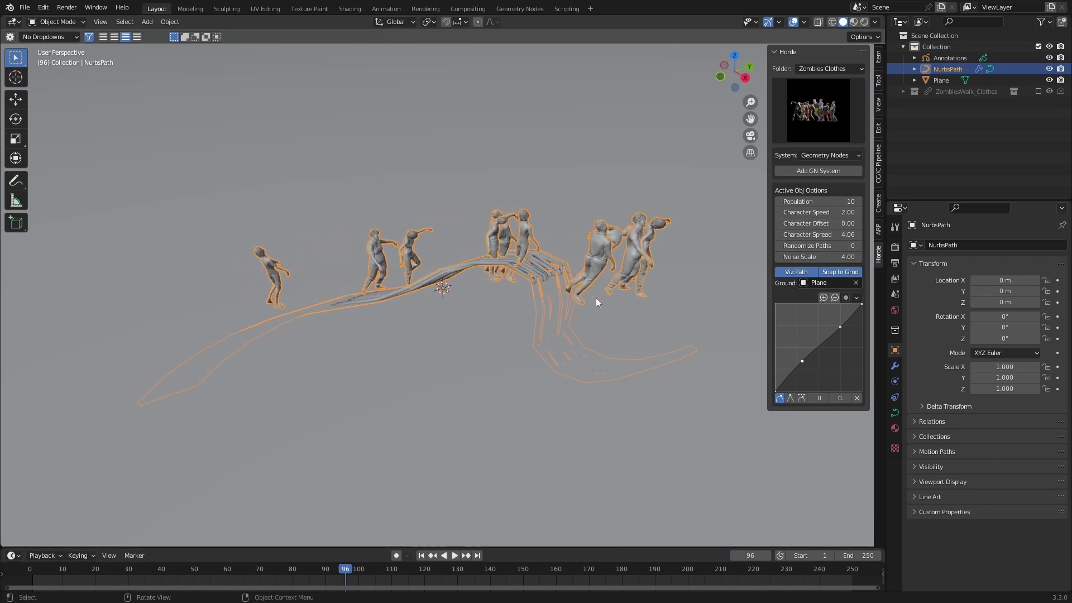
pyautogui.moveTo(596, 297); pyautogui.dragTo(555, 320, button='middle')
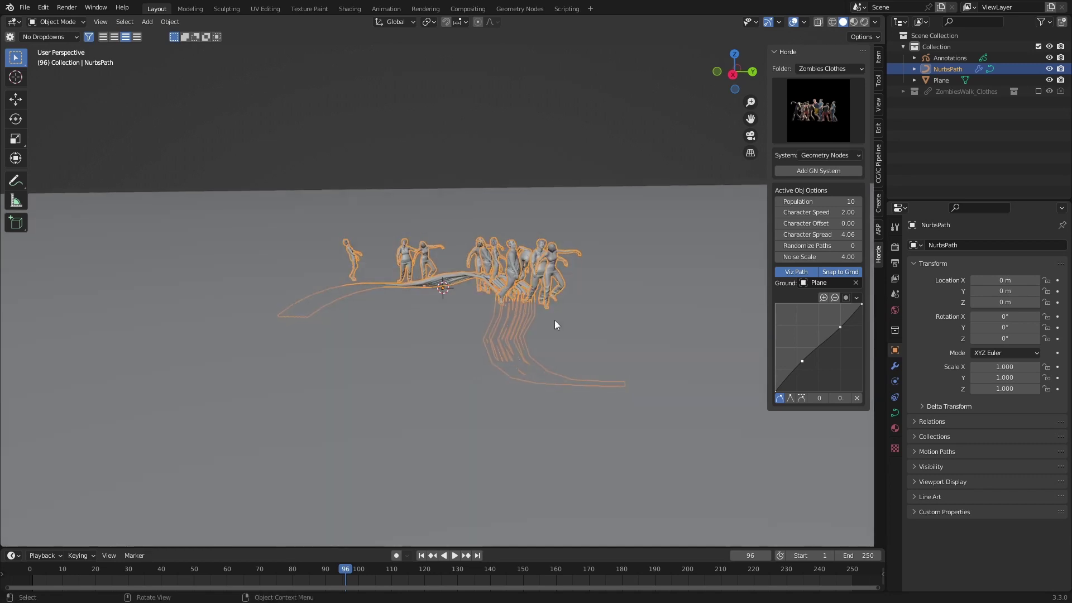
# Flatten the path's control points to 0 along Z and enlarge the whole path across the plane.
pyautogui.press('Tab')
pyautogui.press('s')
pyautogui.press('z')
pyautogui.press('0')
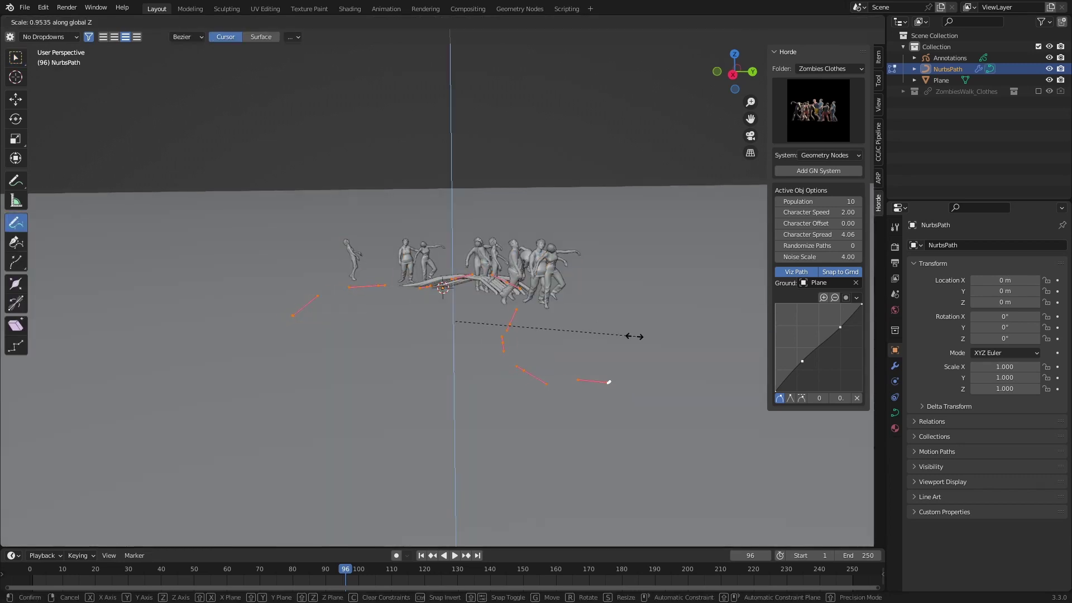
pyautogui.press('Escape')
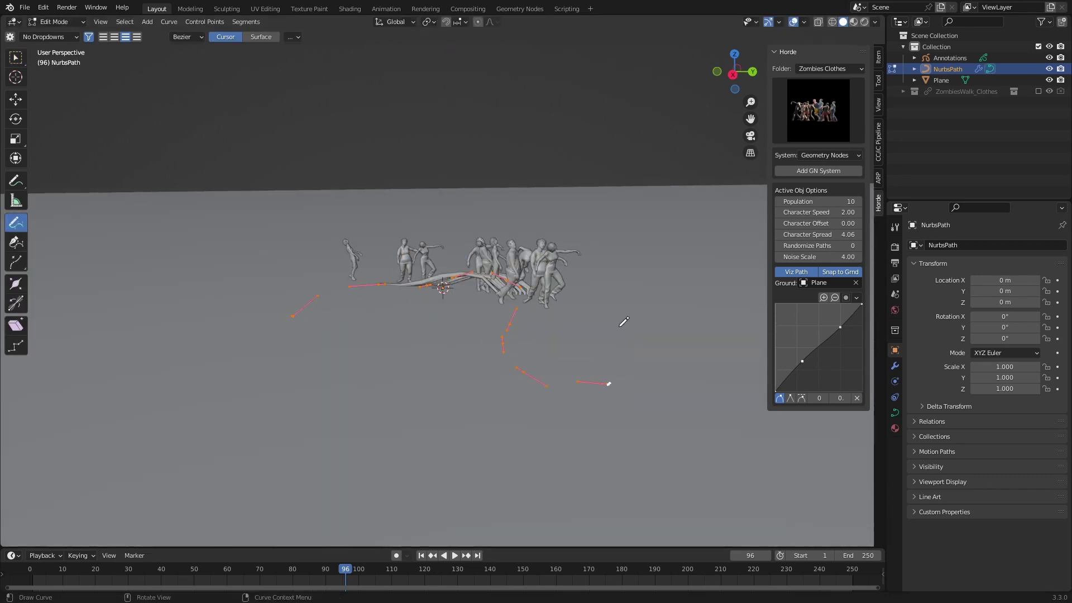
pyautogui.press('s')
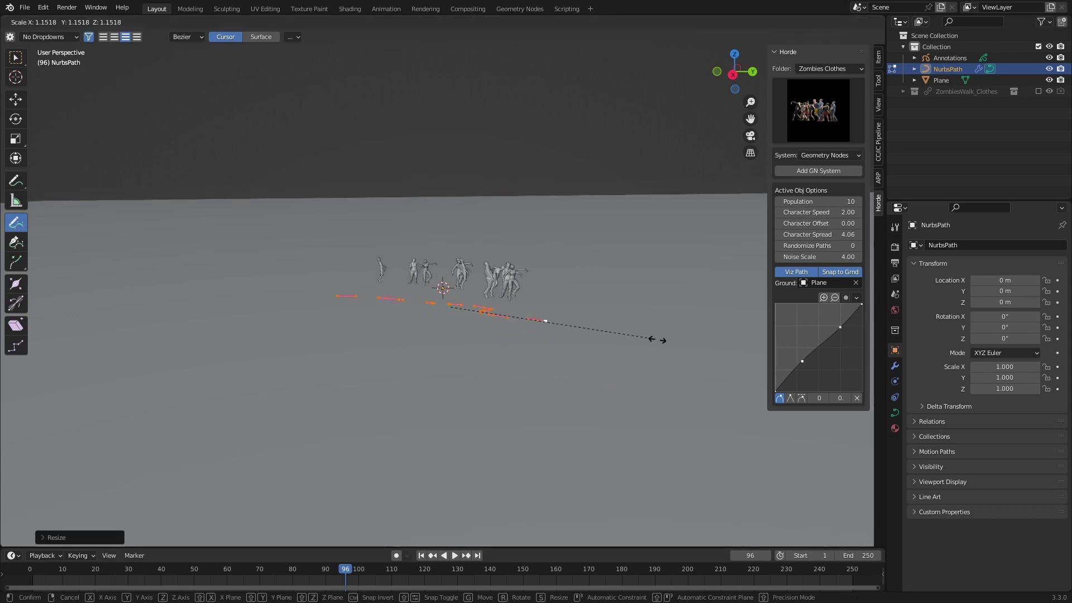
pyautogui.click(230, 414)
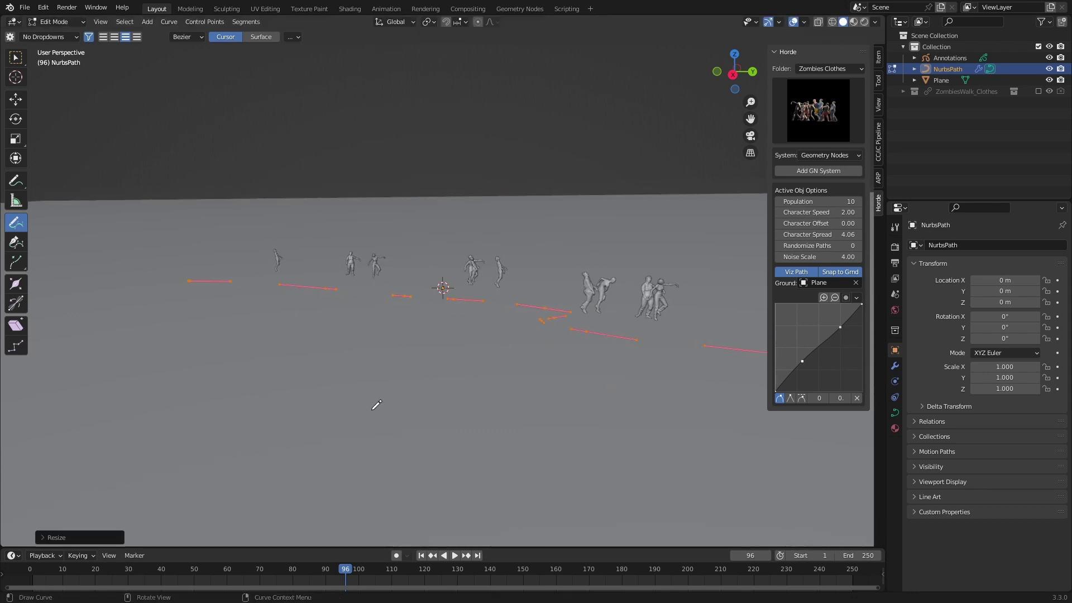
# Finish editing the path's points and apply its object transform.
pyautogui.press('Tab')
pyautogui.hotkey('ctrl', 'a')
pyautogui.click(370, 432)
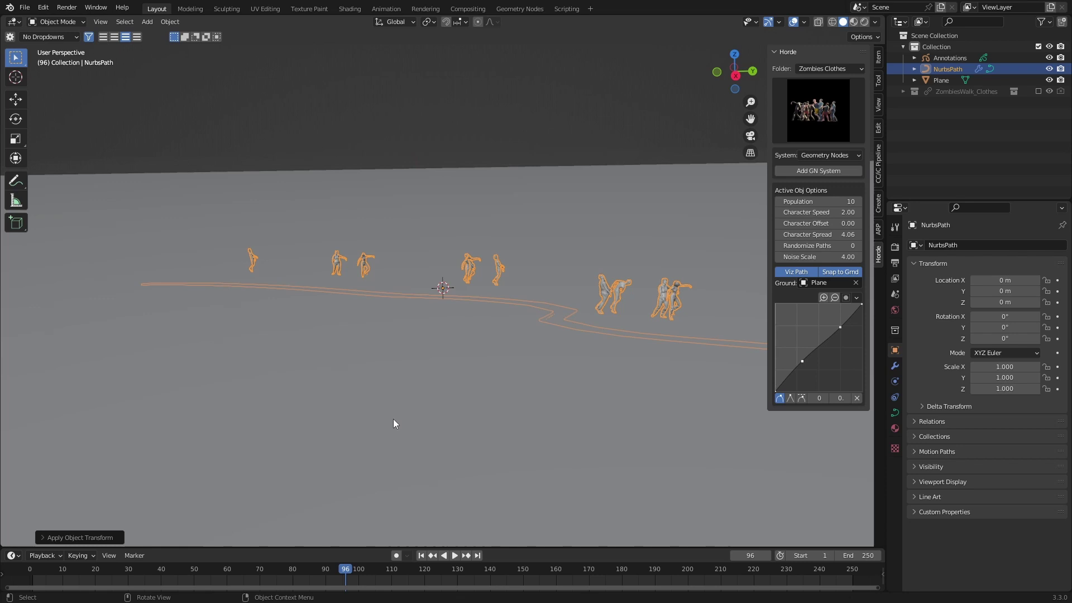
# Play the animation from frame 0 to check the zombies' movement along the enlarged path.
pyautogui.moveTo(328, 570); pyautogui.dragTo(447, 556)
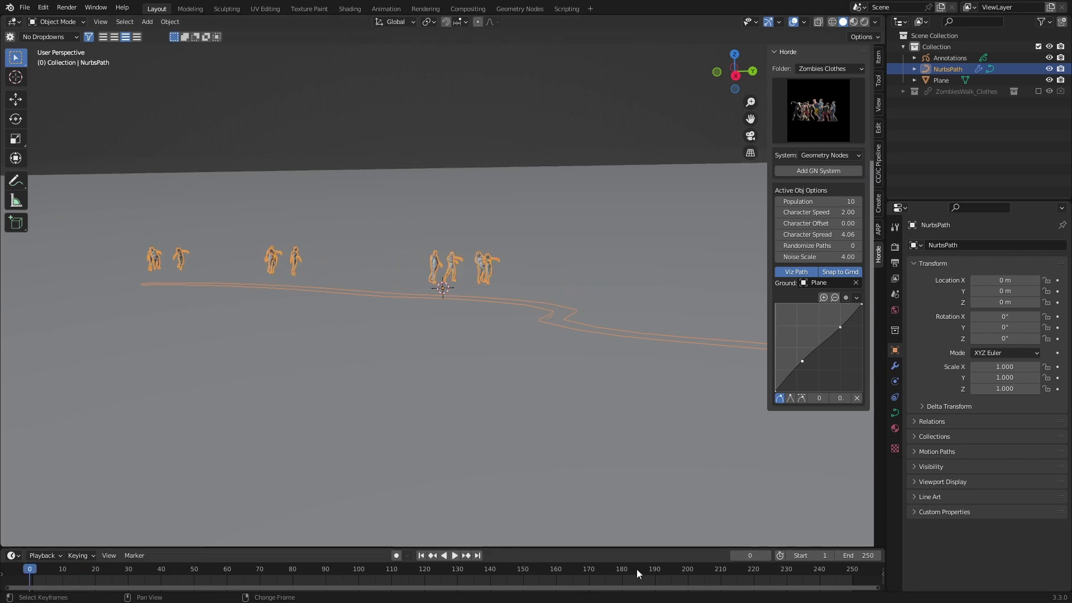
pyautogui.press('space')
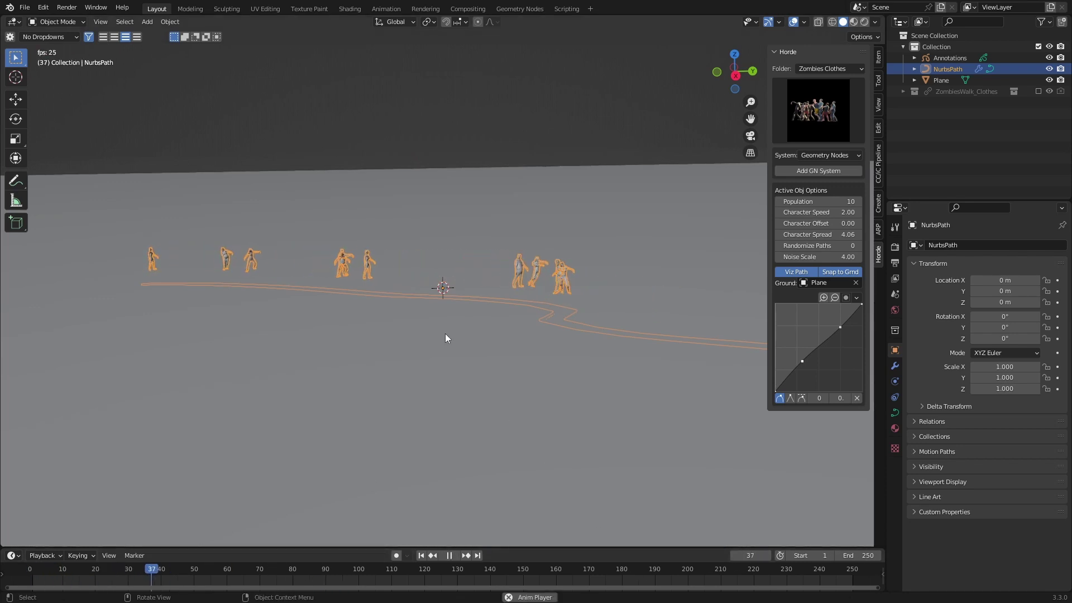
pyautogui.moveTo(444, 333); pyautogui.dragTo(506, 366, button='middle')
pyautogui.moveTo(609, 366); pyautogui.dragTo(604, 368, button='middle')
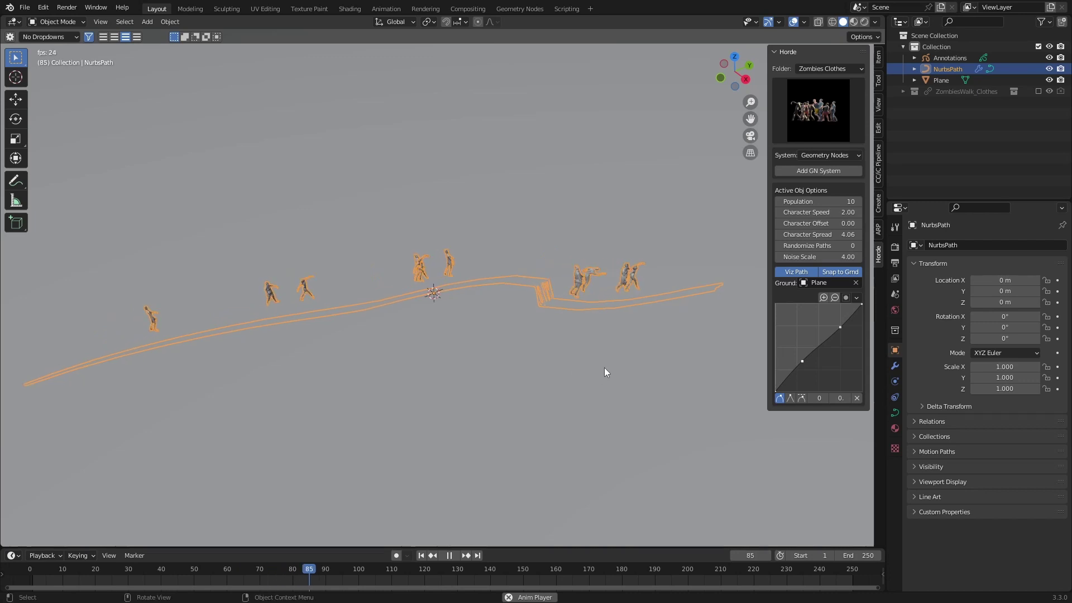
pyautogui.press('space')
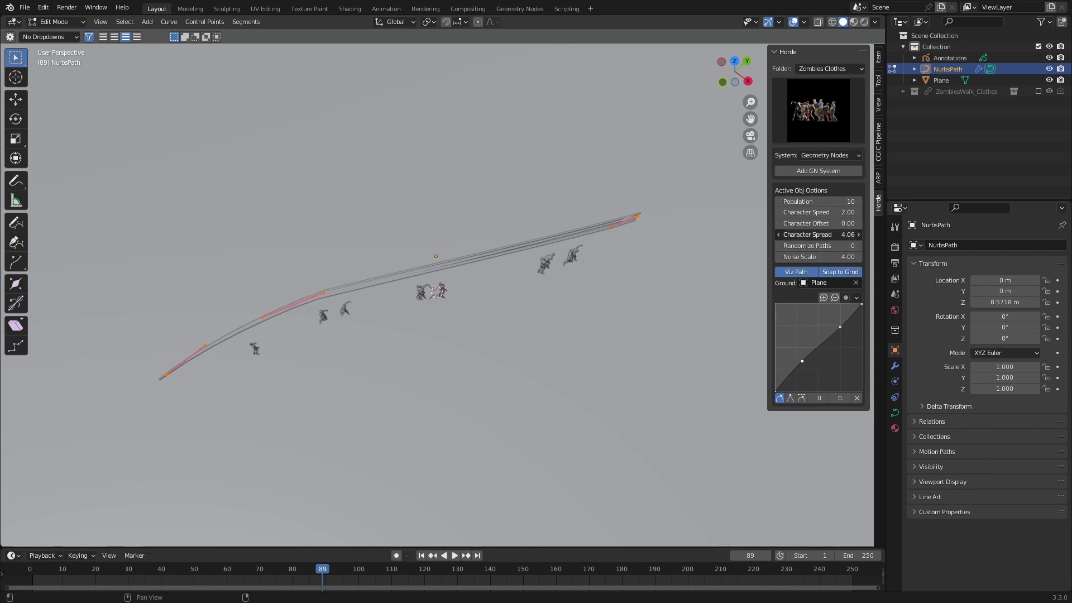
# Set the horde's Character Offset to -0.12, Character Spread to 2.80, Randomize Paths to 28 and Noise Scale to 1.30.
pyautogui.moveTo(827, 235); pyautogui.dragTo(793, 245)
pyautogui.press('Tab')
pyautogui.click(793, 252)
pyautogui.click(612, 222)
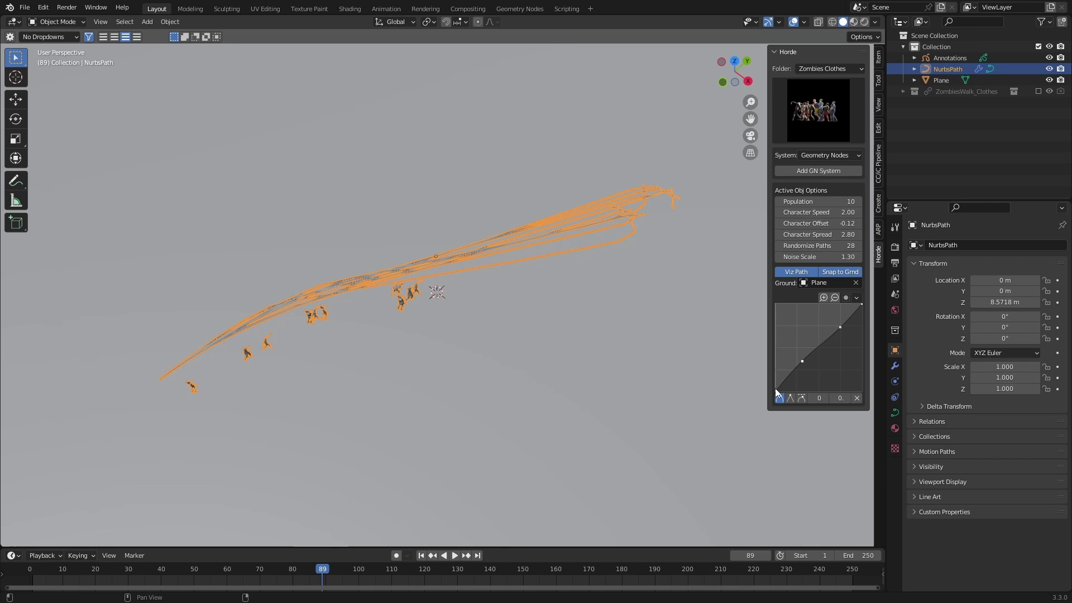
# Reshape the horde's profile curve into a shallow dip by raising its start point and adjusting the first inner point.
pyautogui.moveTo(775, 373); pyautogui.dragTo(775, 303)
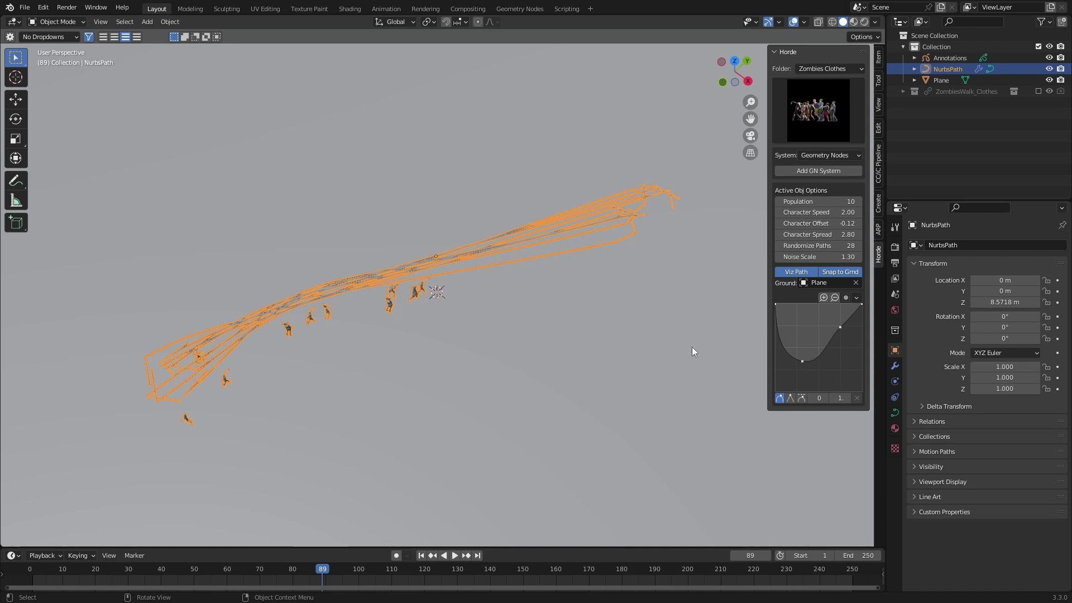
pyautogui.moveTo(815, 382); pyautogui.dragTo(795, 343)
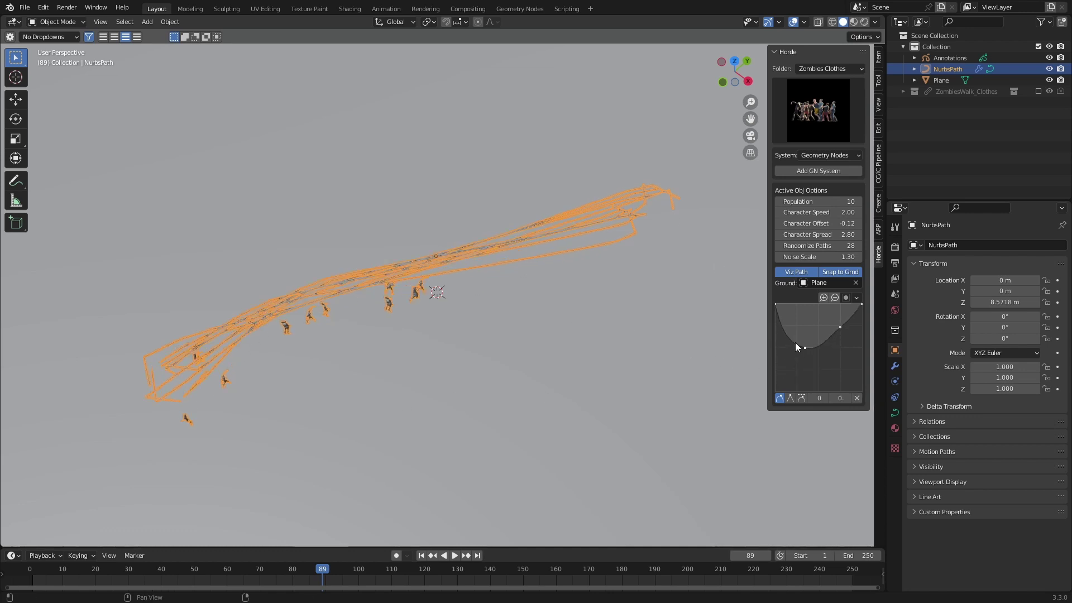
pyautogui.moveTo(775, 304); pyautogui.dragTo(775, 336)
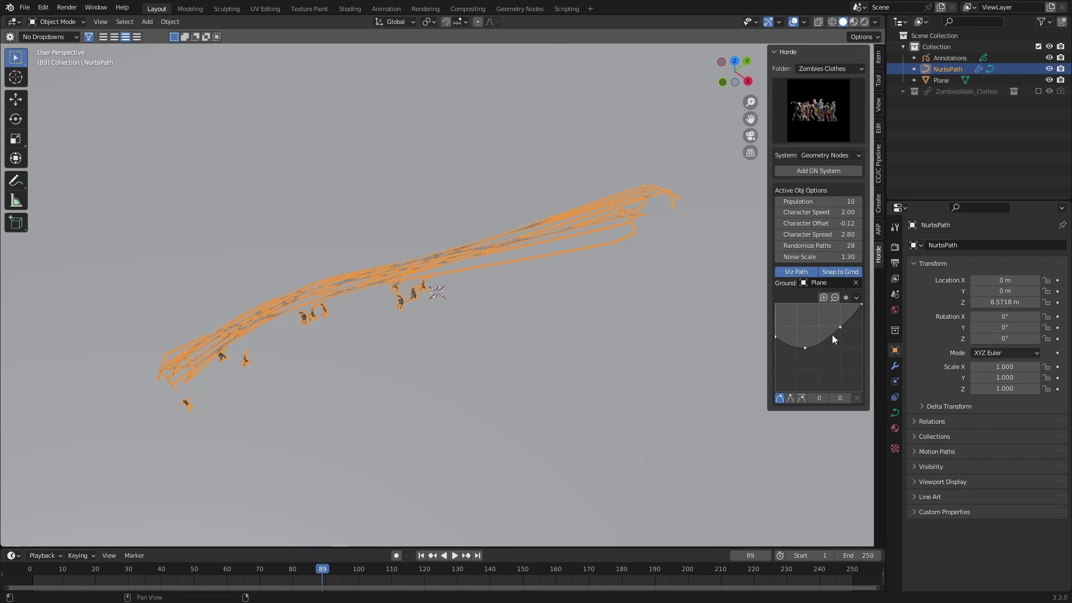
# Try the horde's Population at 50, then at 10000 characters.
pyautogui.moveTo(405, 391); pyautogui.dragTo(448, 343, button='middle')
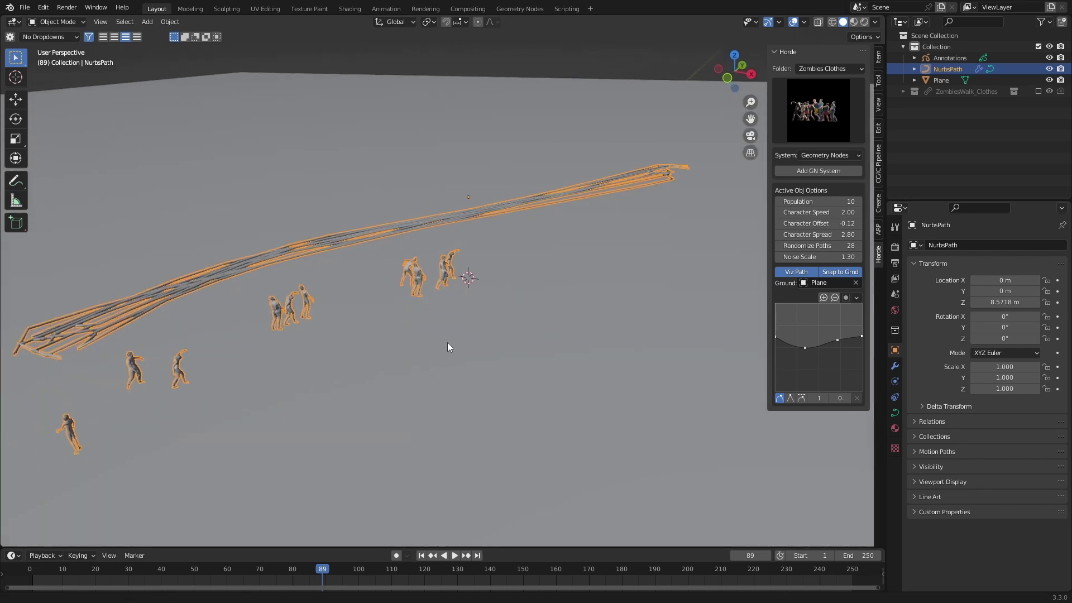
pyautogui.click(819, 201)
pyautogui.write('50')
pyautogui.press('Return')
pyautogui.click(818, 201)
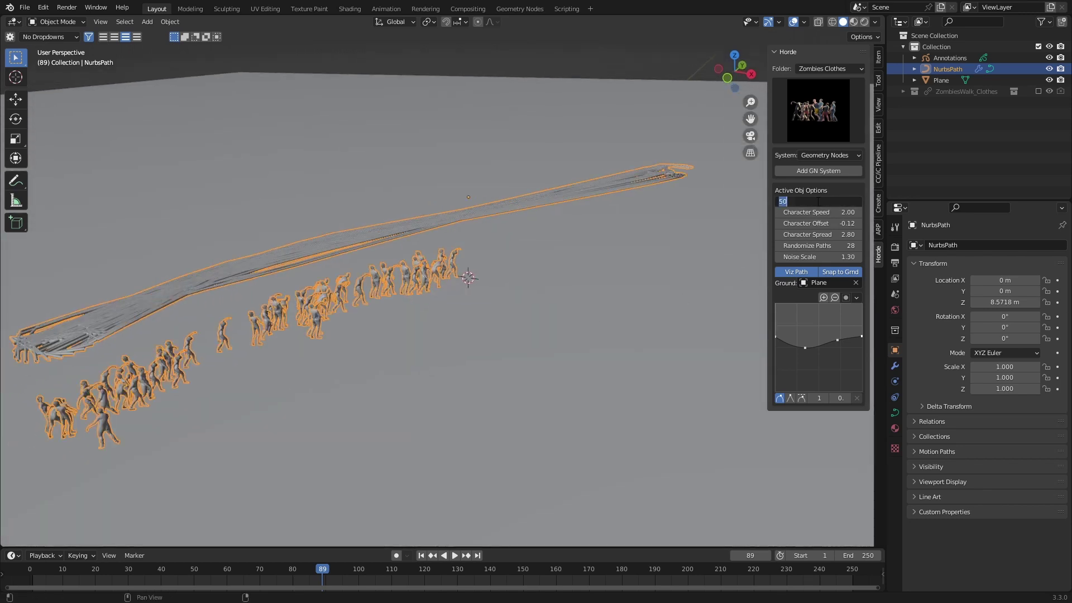
pyautogui.press('Return')
pyautogui.click(819, 201)
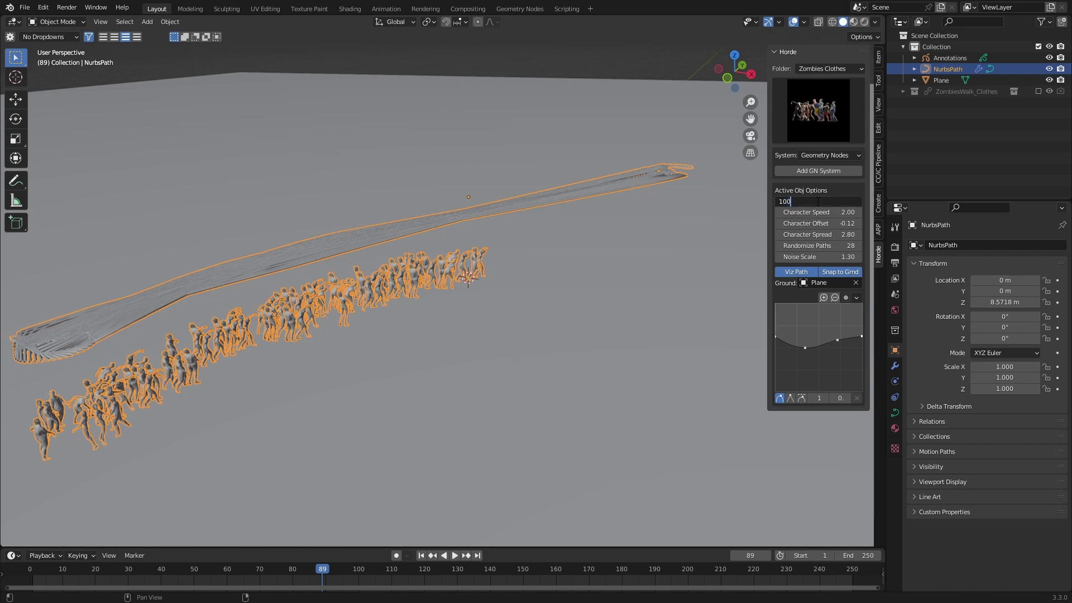
pyautogui.write('10000')
pyautogui.press('Return')
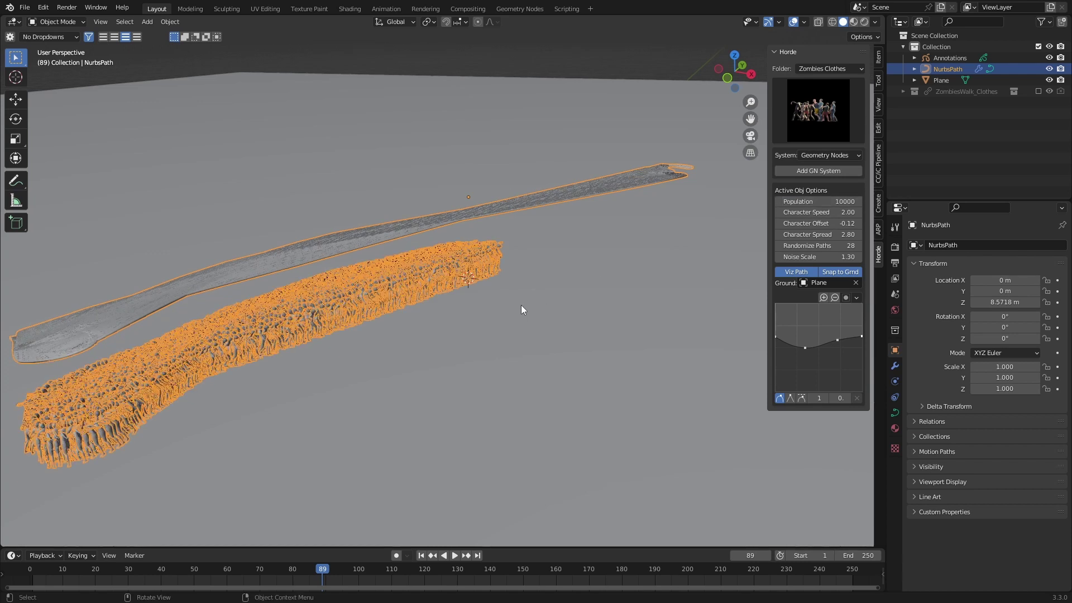
# Set the horde's Population to 500.
pyautogui.scroll(-2, 525, 306)
pyautogui.click(813, 201)
pyautogui.write('500')
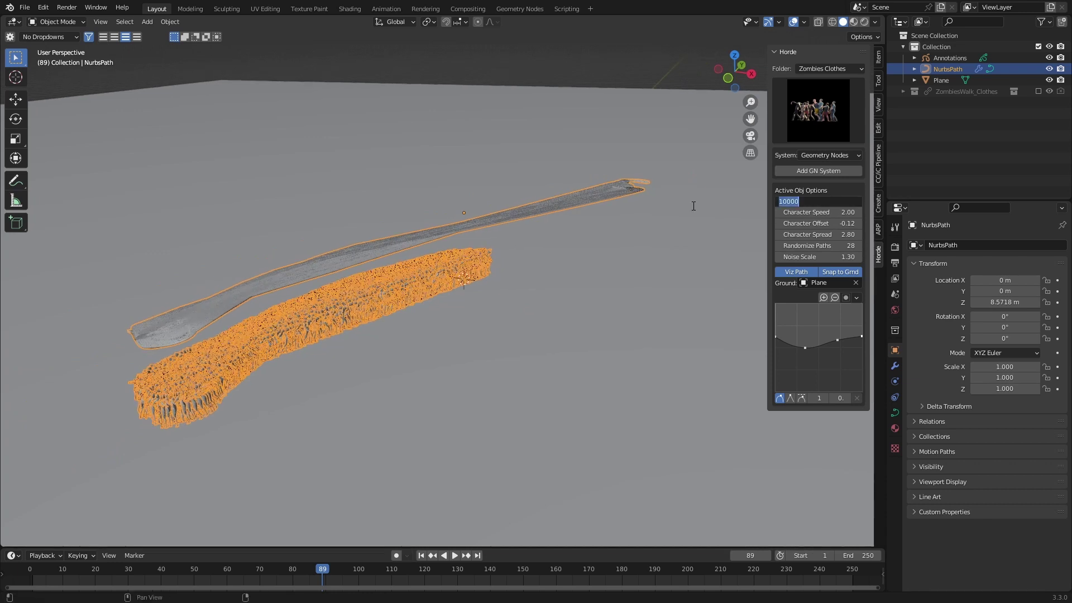
pyautogui.press('Return')
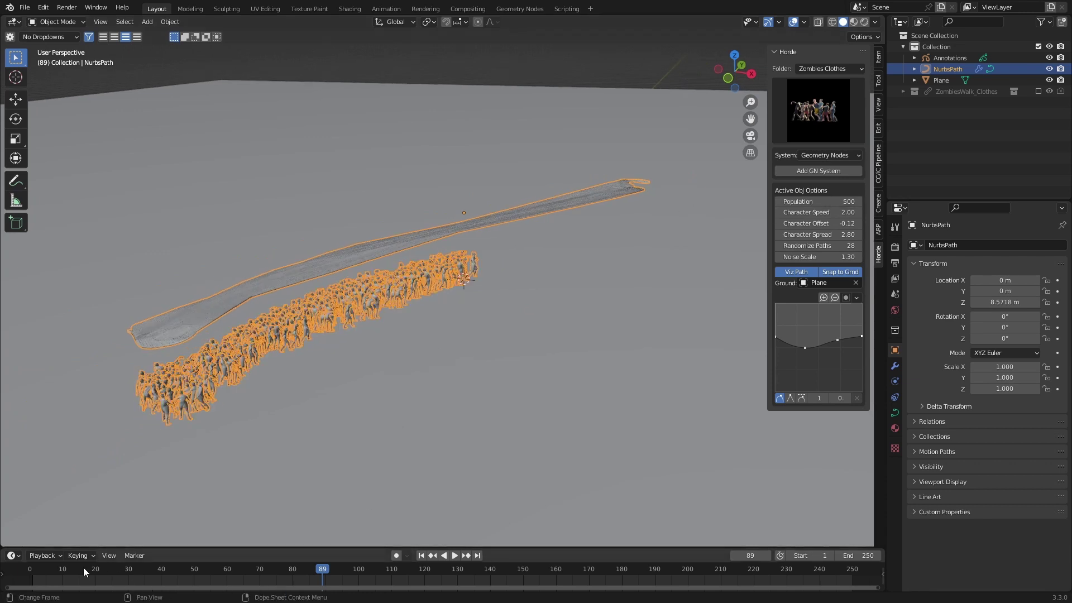
# Play the animation from near the start of the timeline to check how the 500 zombies move.
pyautogui.click(84, 569)
pyautogui.press('space')
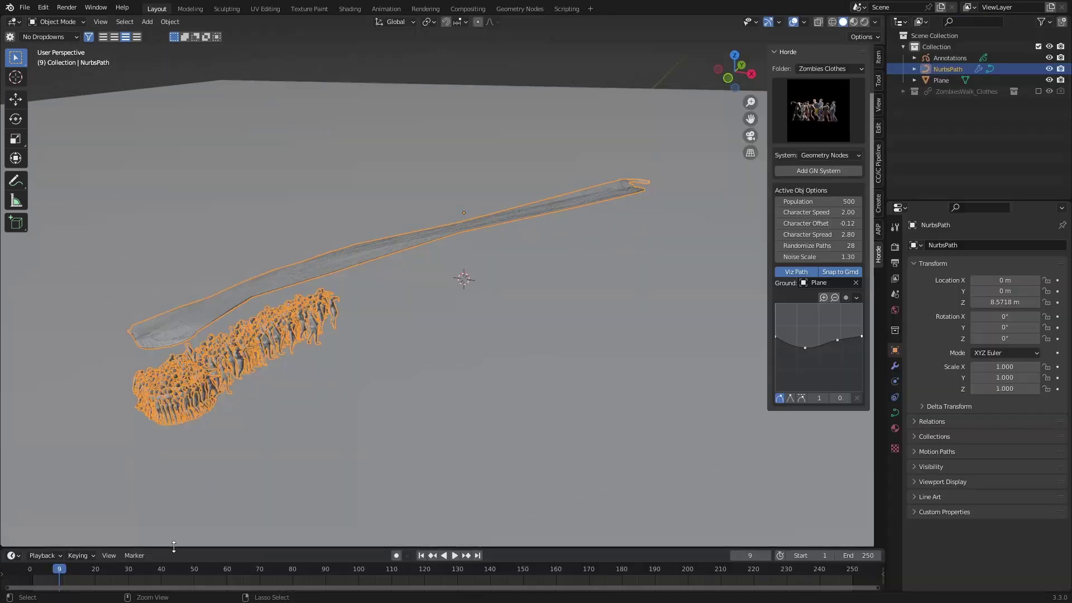
pyautogui.press('space')
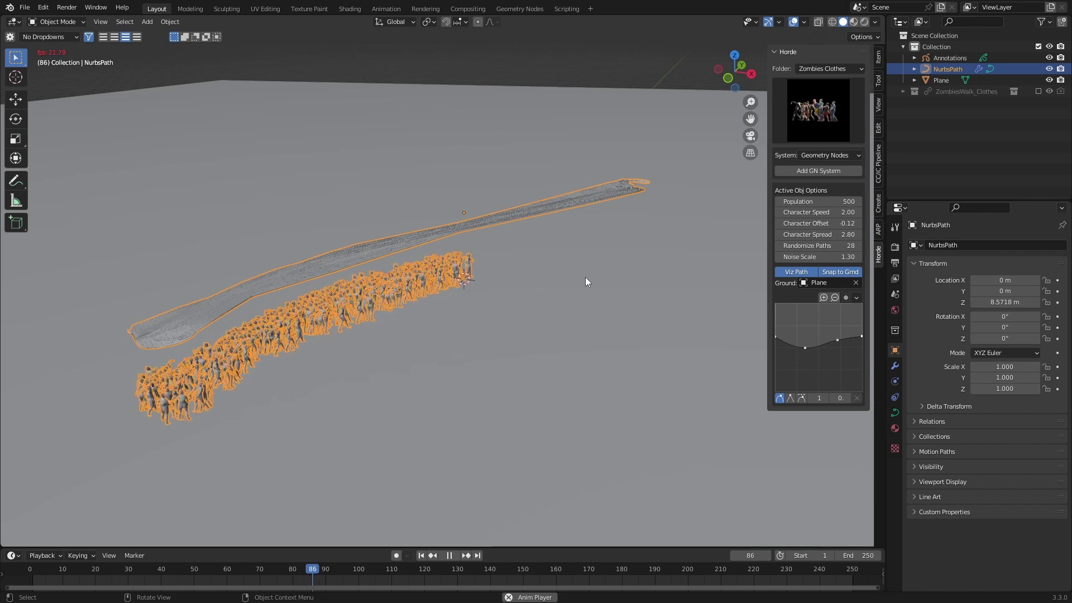
pyautogui.press('space')
# Set the Character Speed to 1.00 and play the animation to check the crowd's walking pace up close.
pyautogui.doubleClick(832, 212)
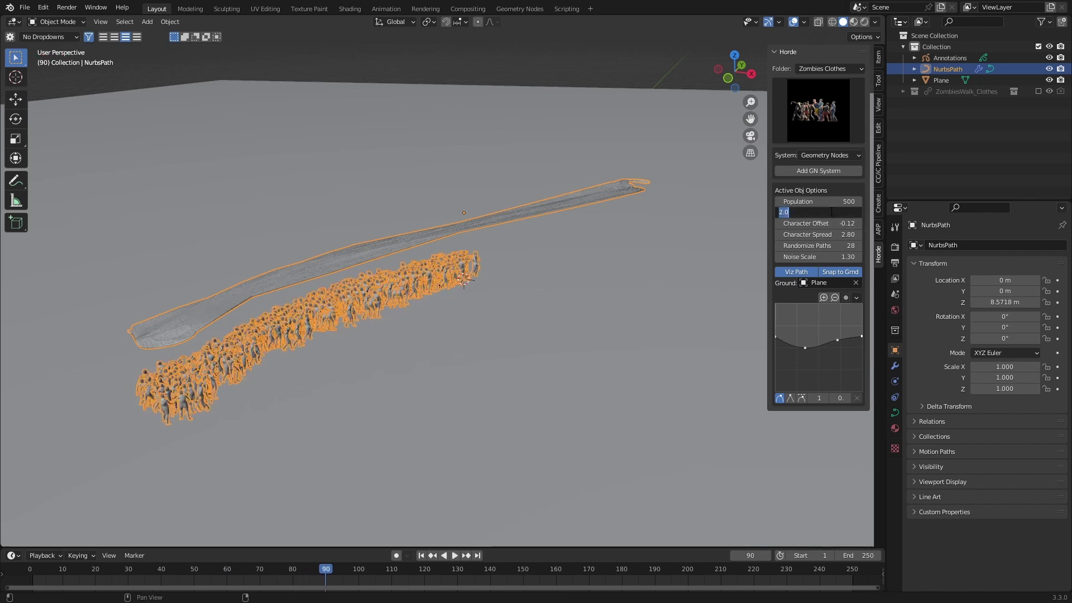
pyautogui.write('1')
pyautogui.press('Return')
pyautogui.press('space')
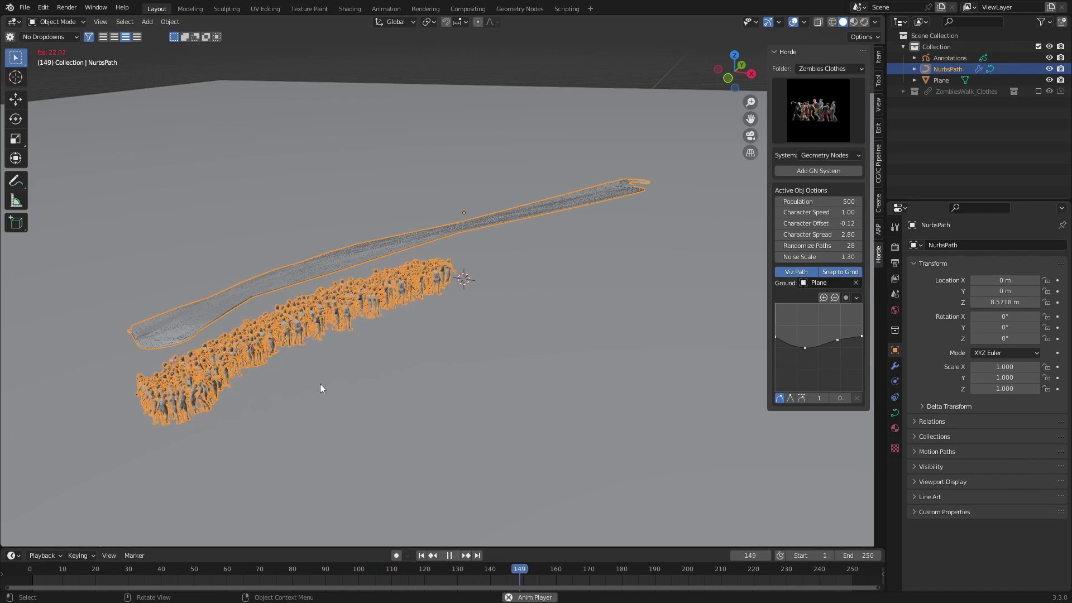
pyautogui.moveTo(320, 383); pyautogui.dragTo(351, 393, button='middle')
pyautogui.scroll(4, 351, 388)
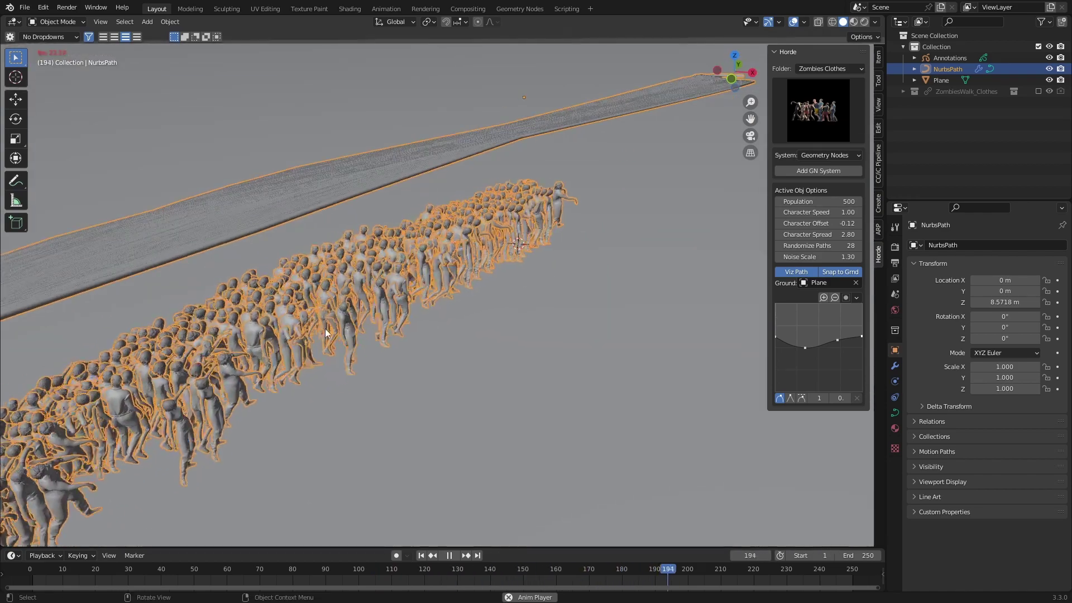
pyautogui.press('space')
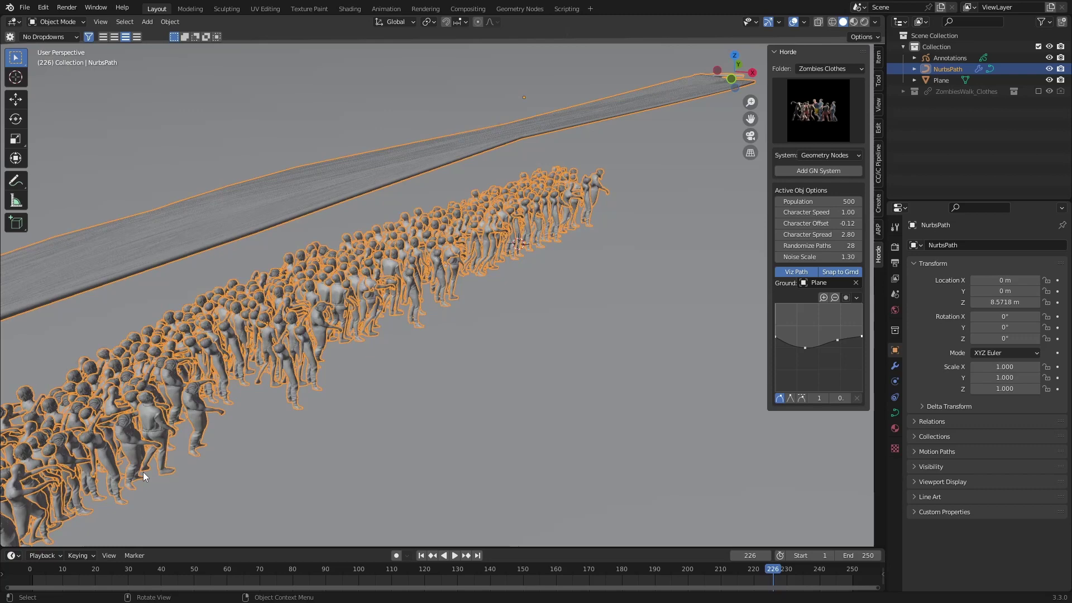
# Set the random seed for the characters to 7 in the path's ZombiesWalk_Clothes modifier.
pyautogui.click(895, 366)
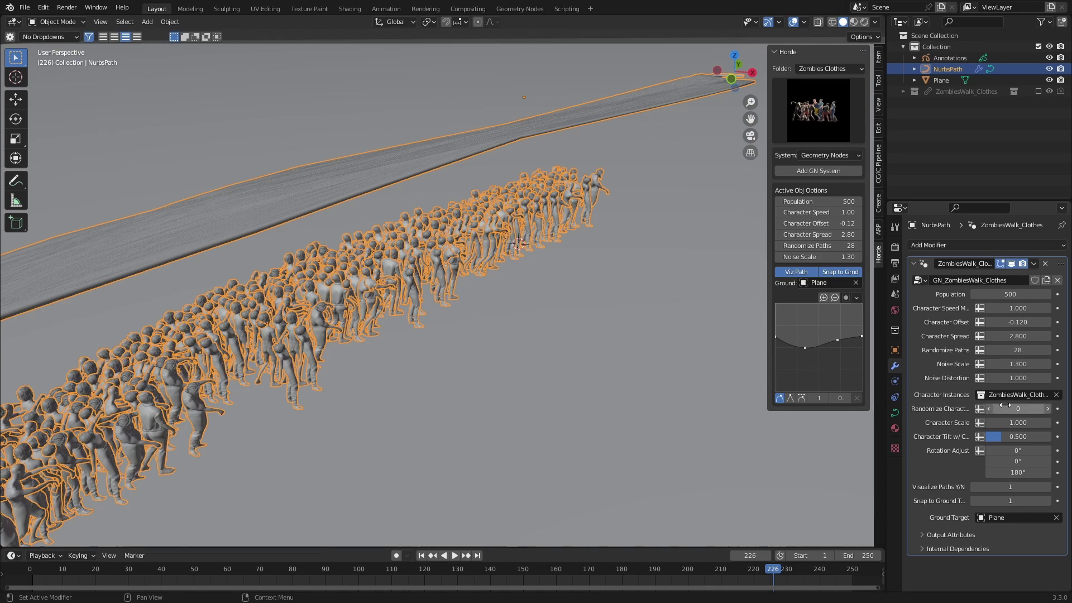
pyautogui.moveTo(1005, 406); pyautogui.dragTo(1034, 406)
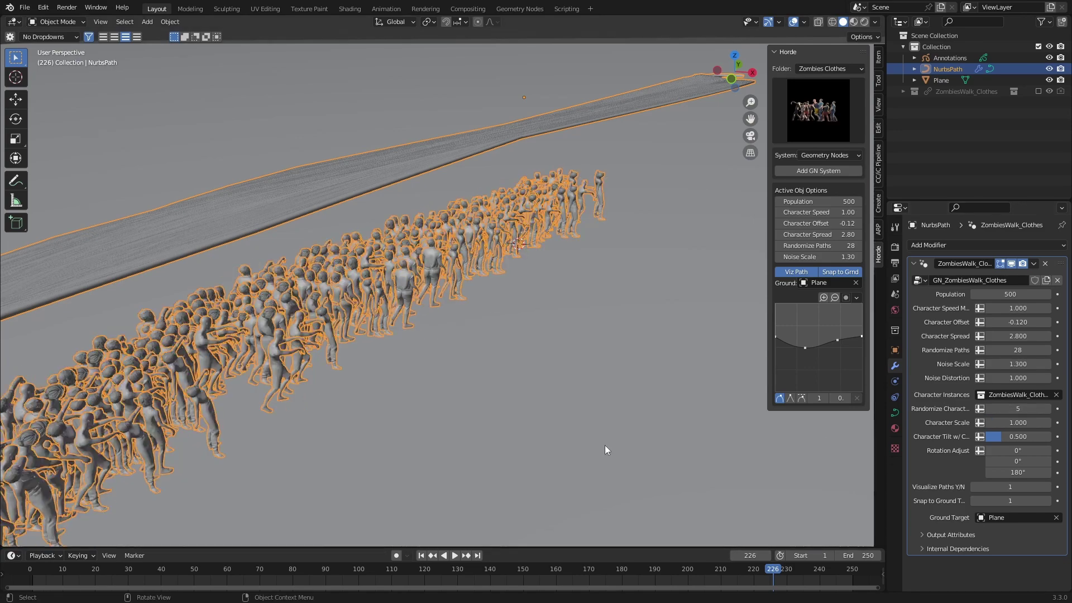
pyautogui.moveTo(512, 245); pyautogui.dragTo(430, 357, button='middle')
pyautogui.scroll(4, 430, 356)
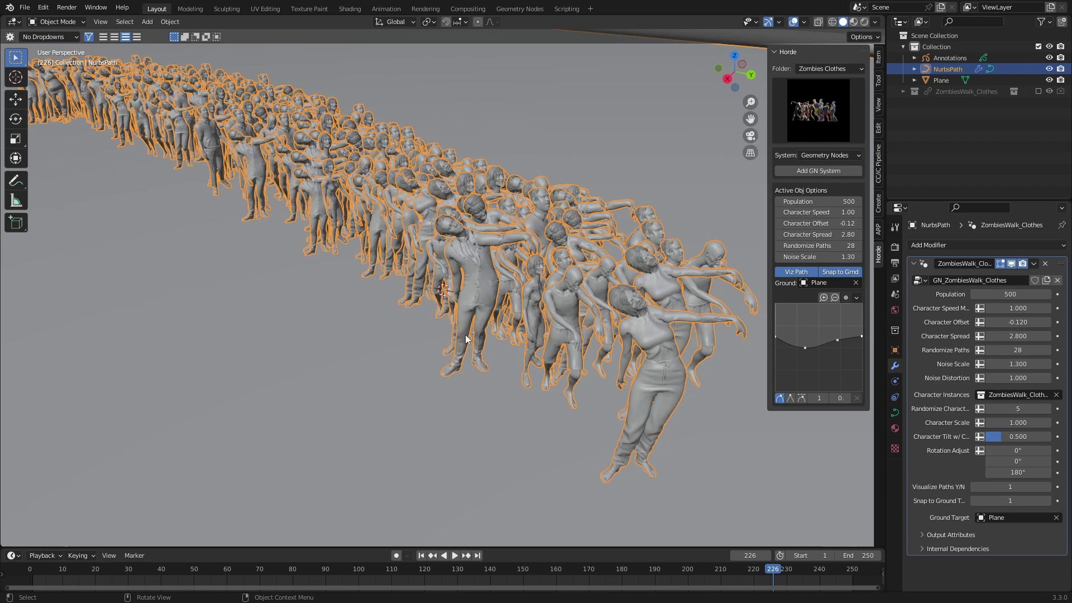
pyautogui.click(1048, 409)
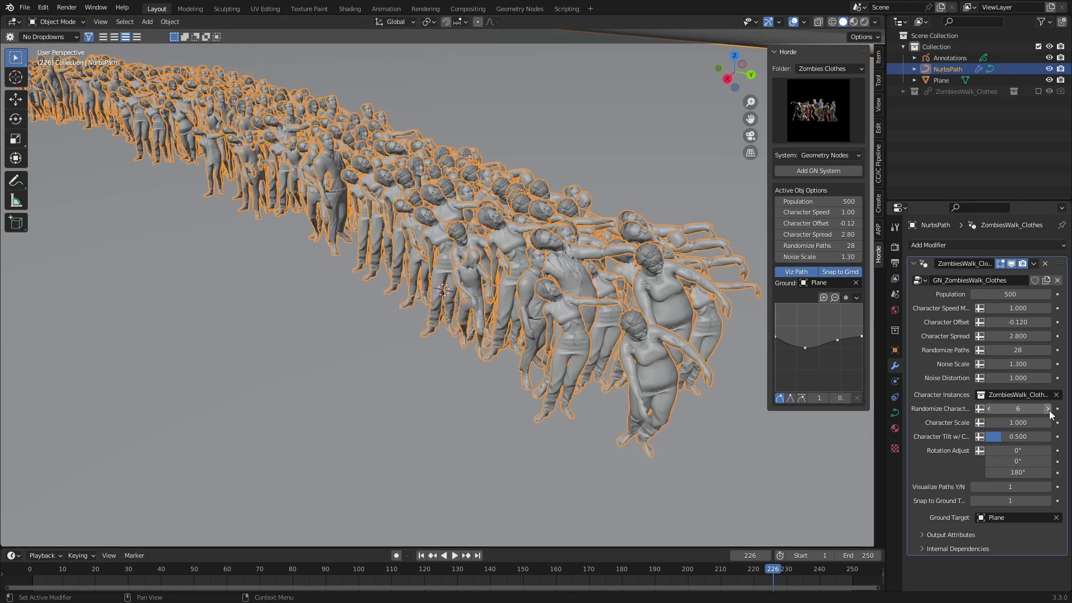
pyautogui.click(1049, 408)
# Go to frame 96, deselect the path and examine the zombie crowd from a distance and up close.
pyautogui.scroll(-4, 655, 394)
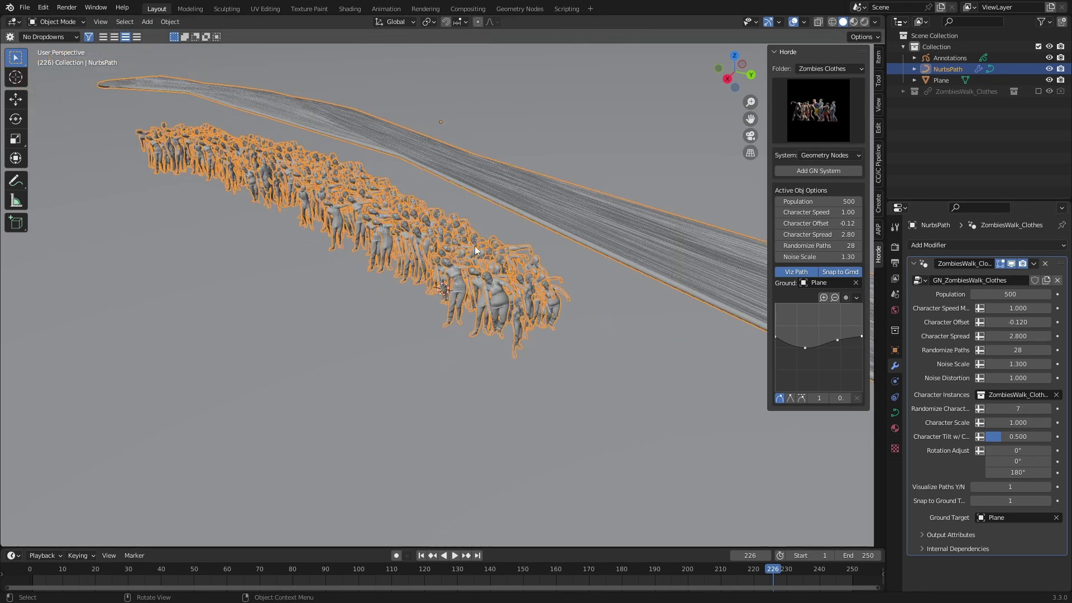
pyautogui.moveTo(475, 247); pyautogui.dragTo(487, 239, button='middle')
pyautogui.scroll(-2, 487, 238)
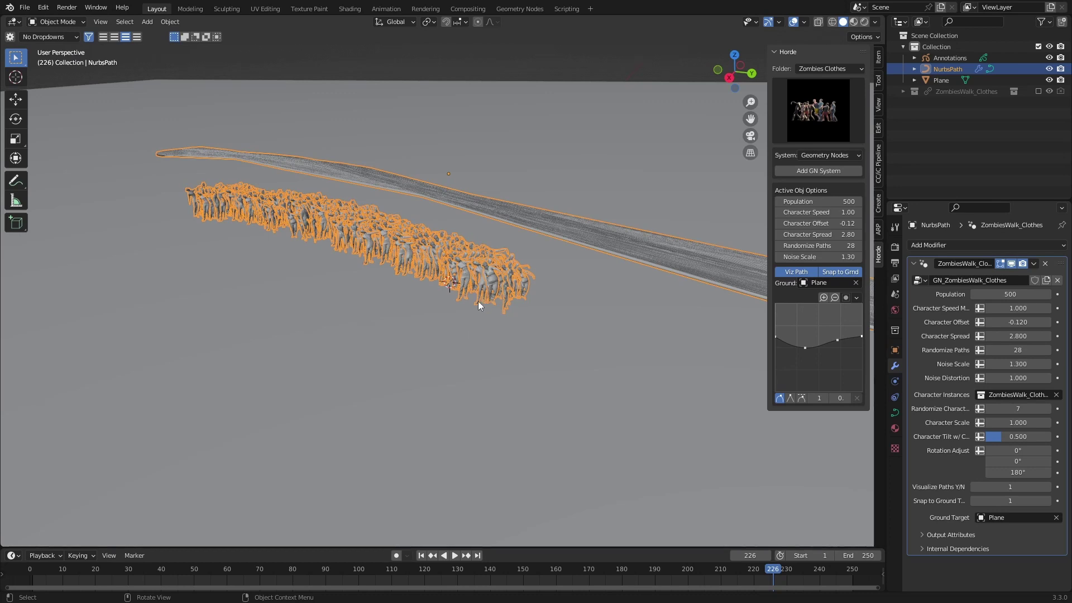
pyautogui.moveTo(478, 300); pyautogui.dragTo(477, 303, button='middle')
pyautogui.moveTo(216, 564); pyautogui.dragTo(345, 570)
pyautogui.moveTo(377, 433); pyautogui.dragTo(384, 385, button='middle')
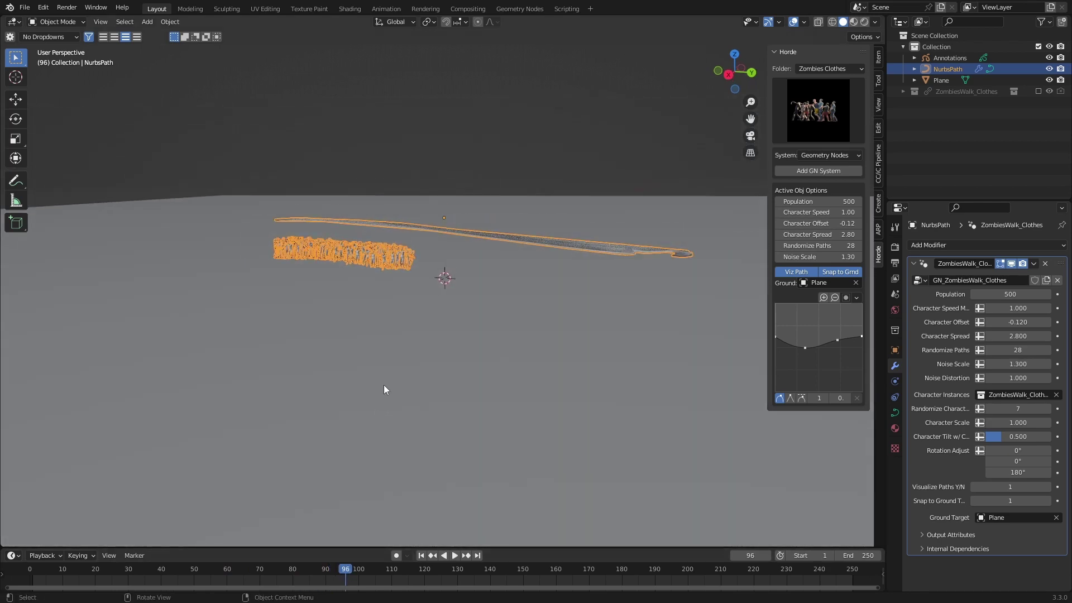
pyautogui.click(488, 132)
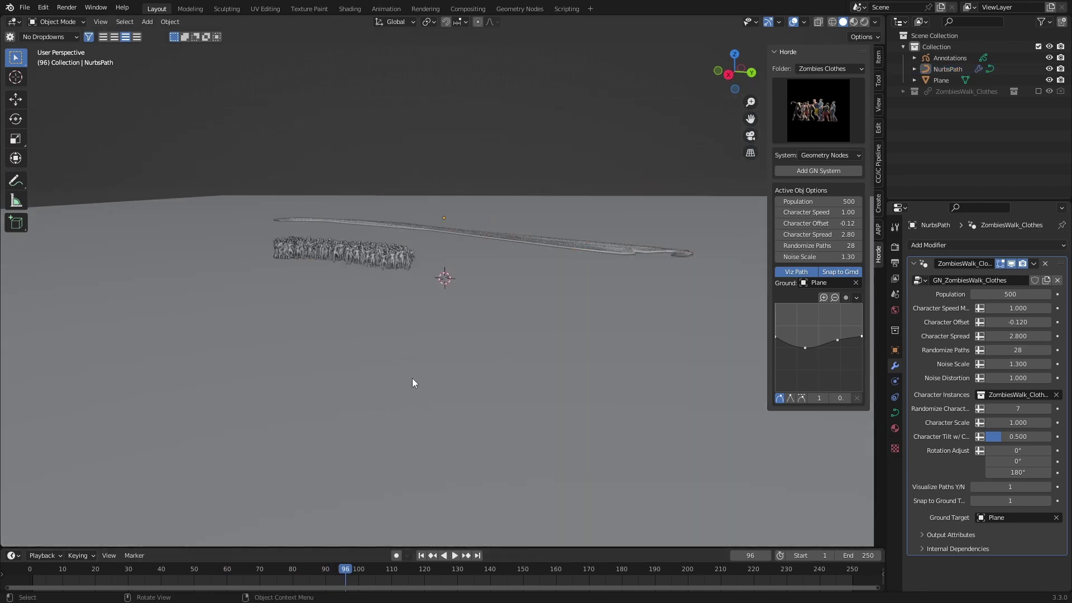
pyautogui.scroll(10, 411, 383)
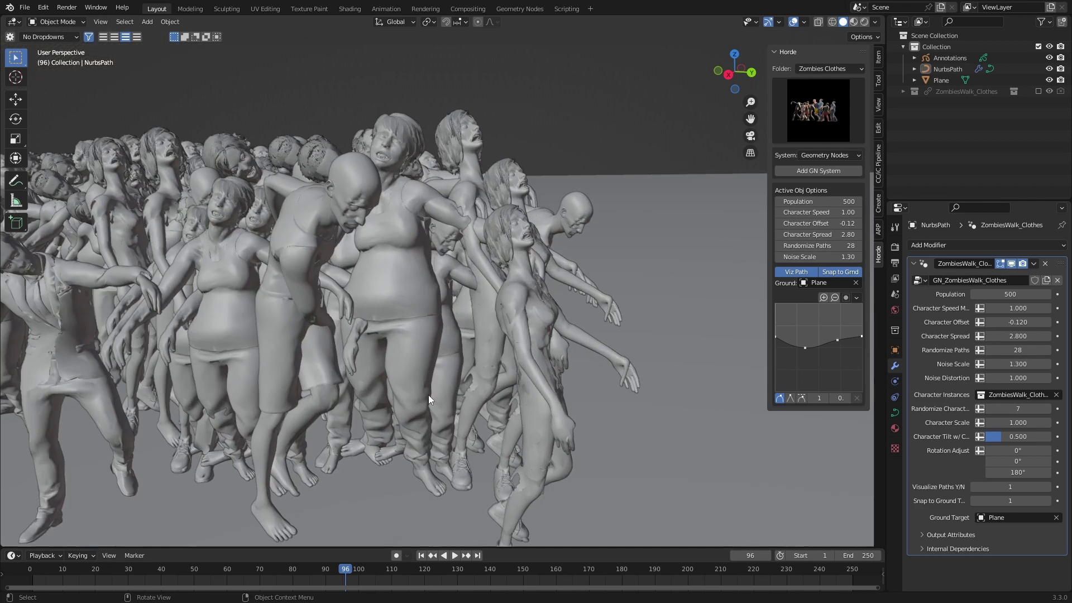
pyautogui.scroll(-9, 430, 398)
pyautogui.moveTo(439, 392); pyautogui.dragTo(497, 429, button='middle')
pyautogui.scroll(-6, 469, 410)
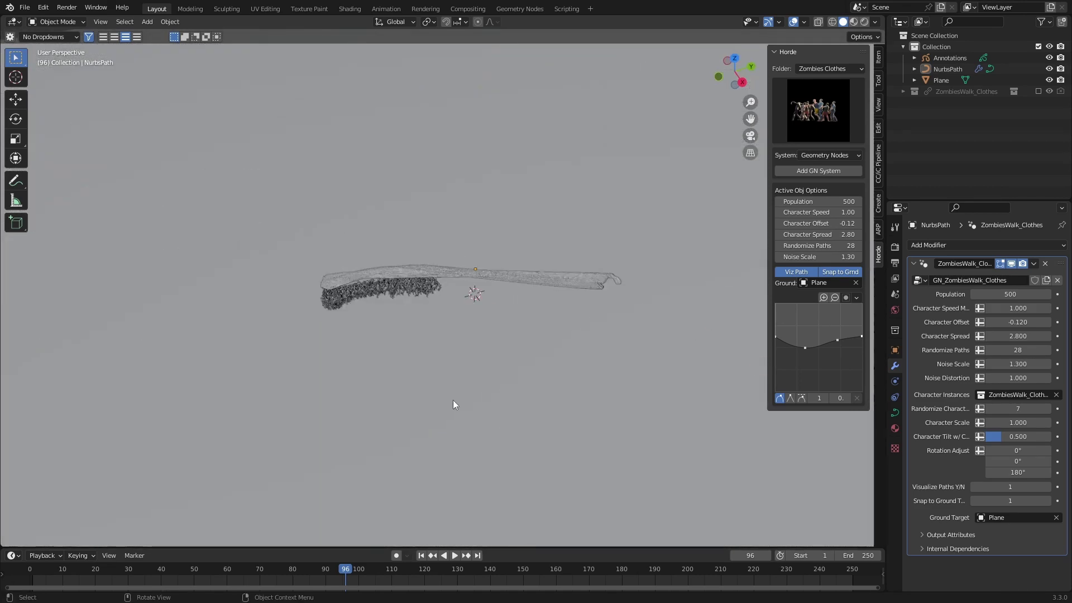
pyautogui.moveTo(454, 402); pyautogui.dragTo(463, 393, button='middle')
pyautogui.scroll(3, 464, 388)
pyautogui.keyDown('shift'); pyautogui.moveTo(451, 285); pyautogui.dragTo(369, 271, button='middle'); pyautogui.keyUp('shift')
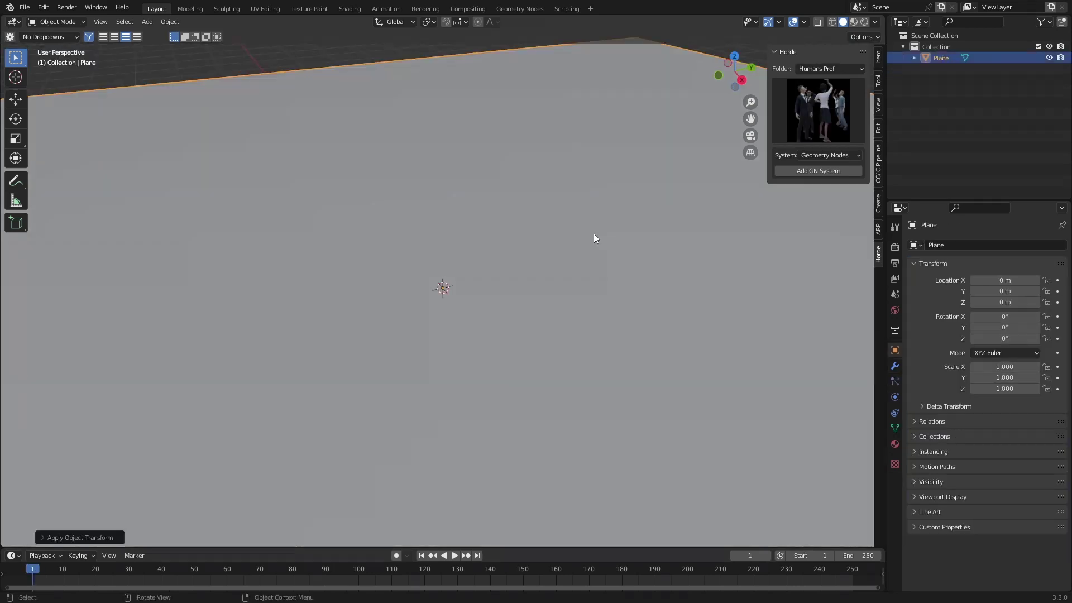
# Choose the first crowd of the Humans Prof folder, add it as a Geometry Nodes system and leave path editing.
pyautogui.click(820, 115)
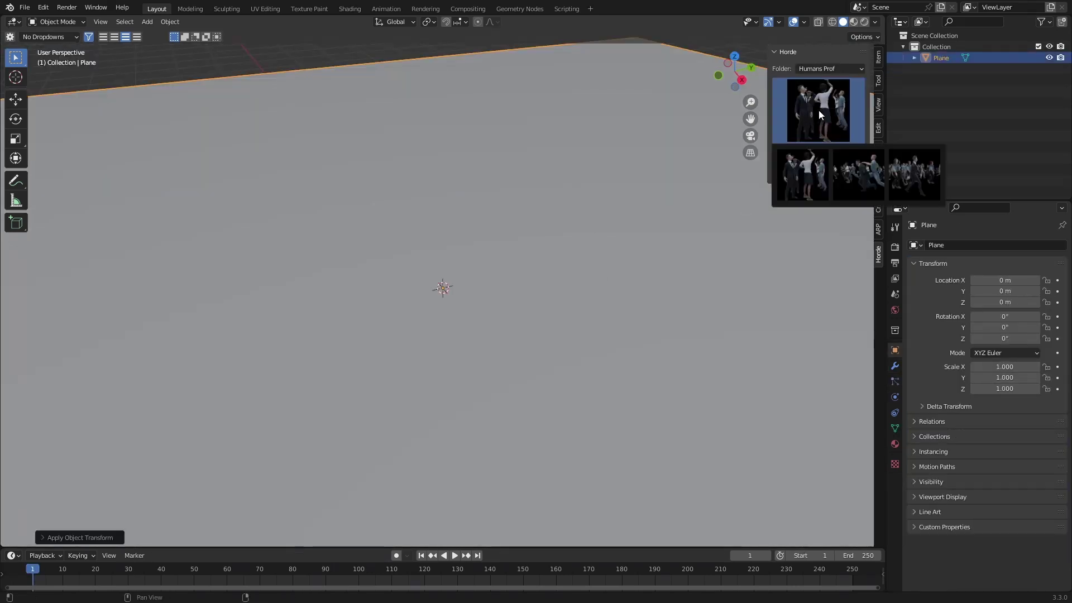
pyautogui.click(800, 177)
pyautogui.click(819, 171)
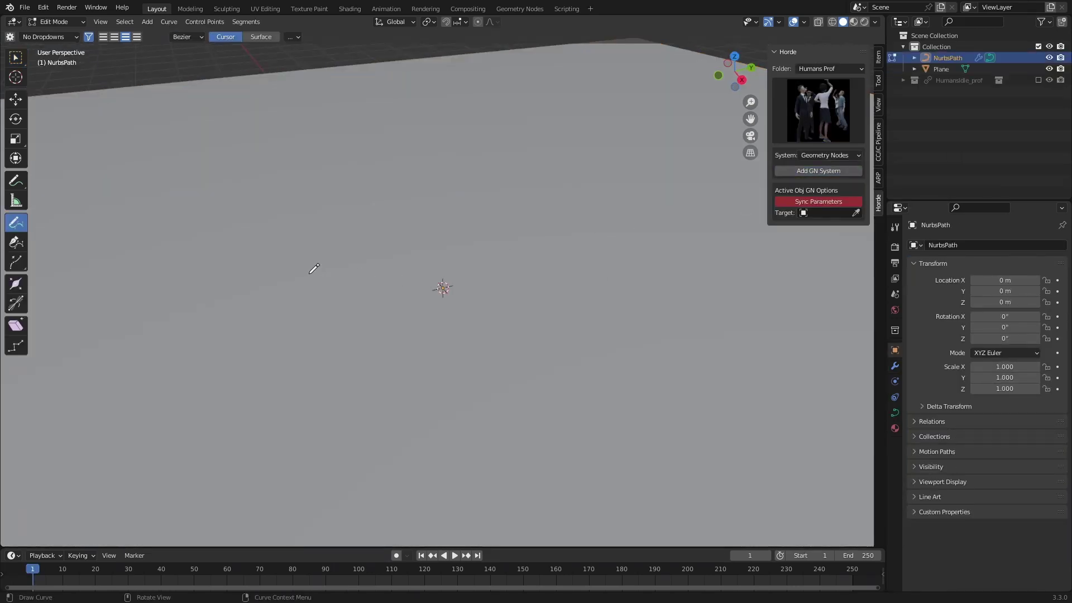
pyautogui.press('Tab')
# With the ground plane selected, add another Humans Prof Geometry Nodes system and populate it on the Plane target.
pyautogui.click(554, 297)
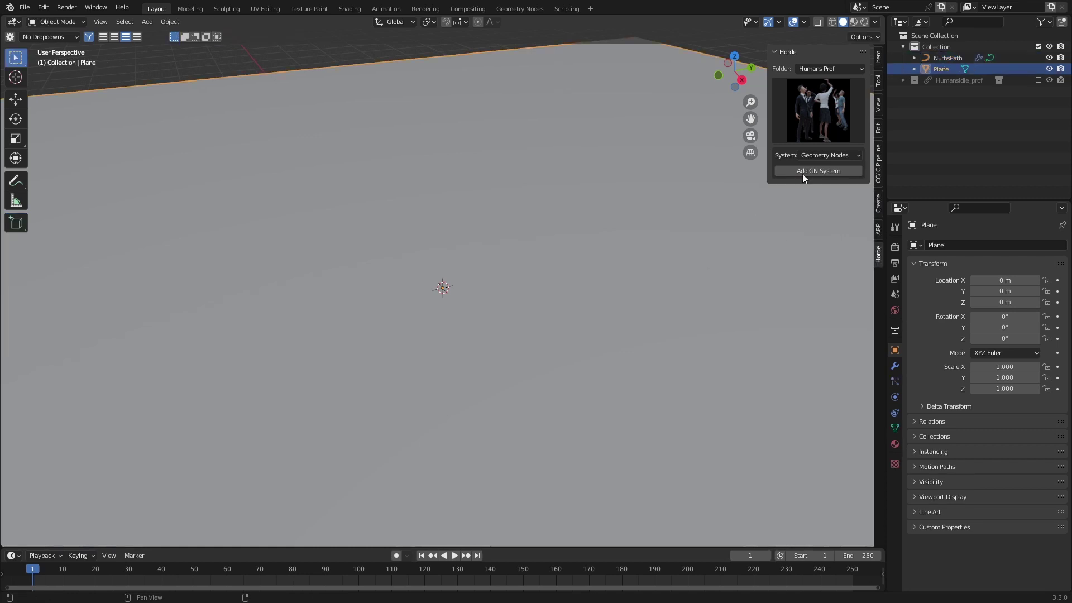
pyautogui.click(803, 172)
pyautogui.press('Tab')
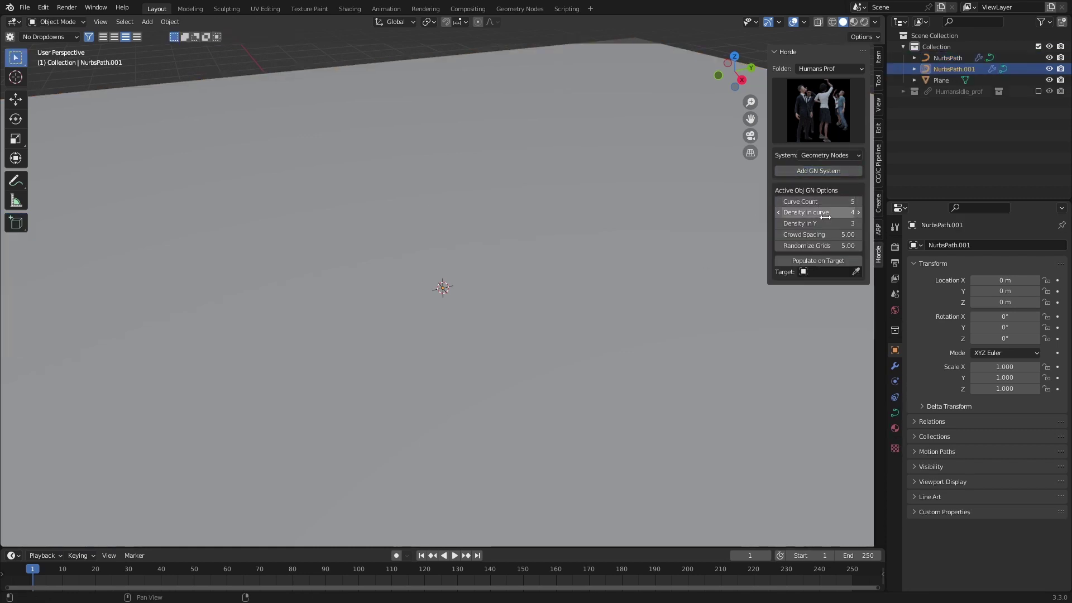
pyautogui.click(856, 272)
pyautogui.click(526, 317)
pyautogui.click(818, 261)
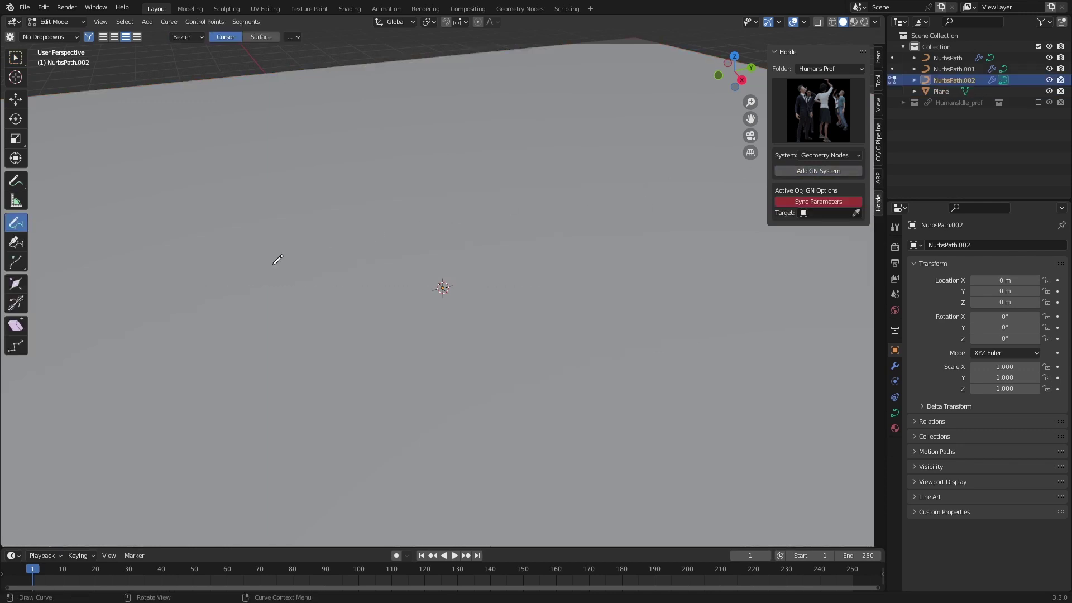
# Draw a long curved path across the ground plane for the new human crowd and finish editing it.
pyautogui.moveTo(143, 315)
pyautogui.mouseDown()
pyautogui.moveTo(467, 233)
pyautogui.moveTo(735, 280)
pyautogui.moveTo(797, 260)
pyautogui.mouseUp()
pyautogui.press('Tab')
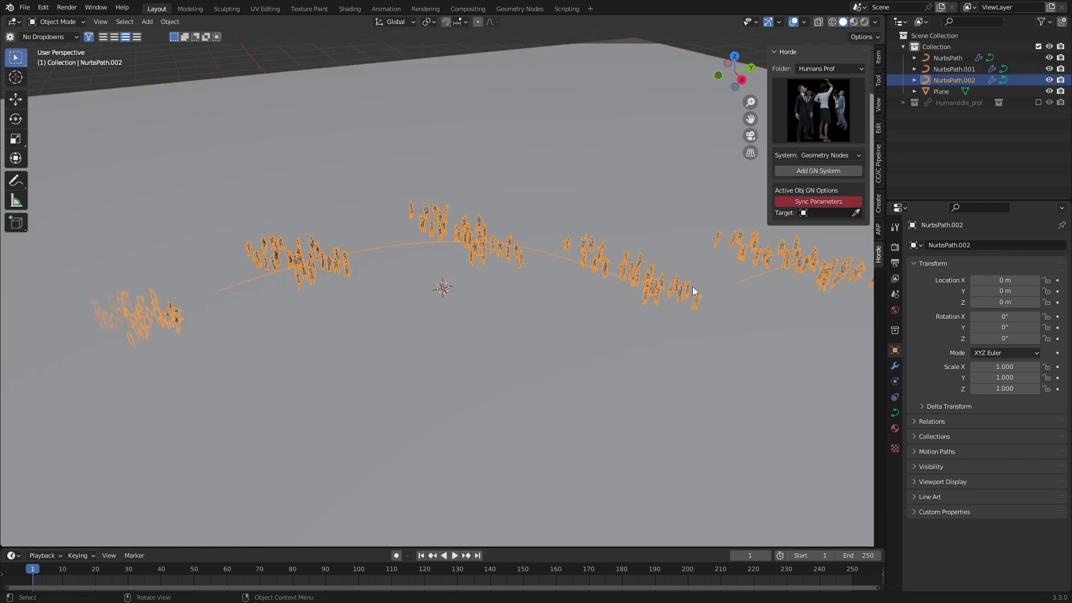
# Sync the crowd's parameters and populate it on the Plane as its target.
pyautogui.moveTo(694, 291); pyautogui.dragTo(586, 262, button='middle')
pyautogui.click(856, 212)
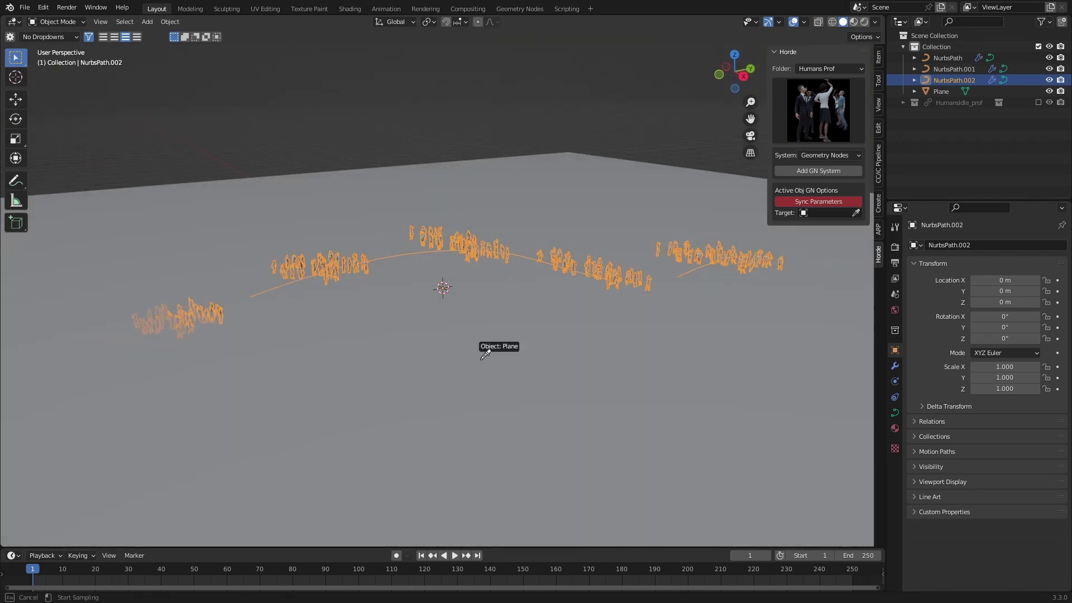
pyautogui.click(482, 358)
pyautogui.click(819, 202)
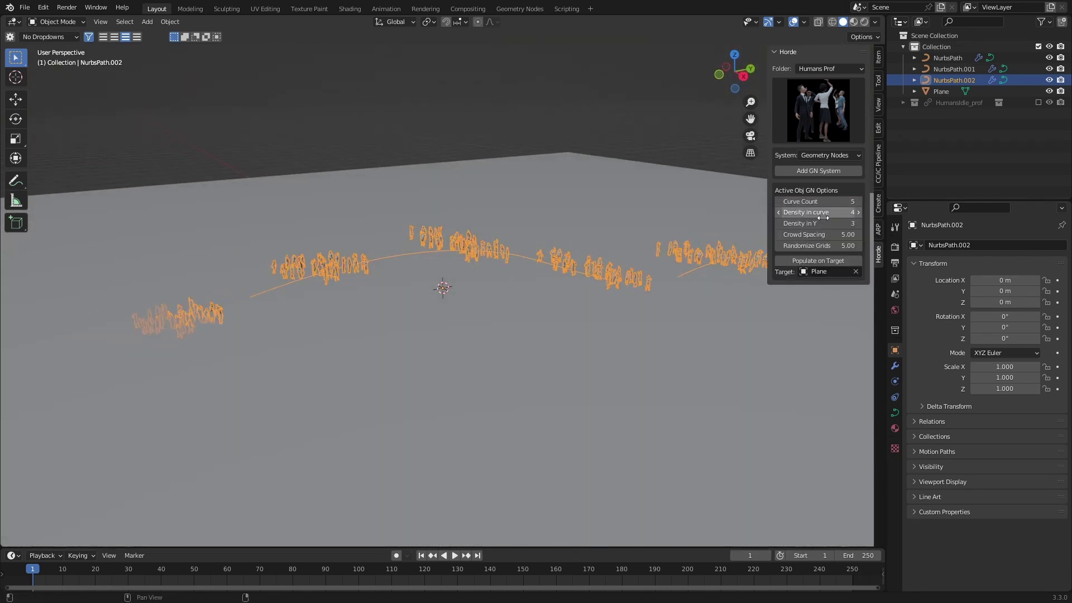
pyautogui.click(841, 261)
# Flatten the path's points by scaling them to 0 along Z, and raise them along Z above the plane.
pyautogui.moveTo(698, 268); pyautogui.dragTo(602, 269, button='middle')
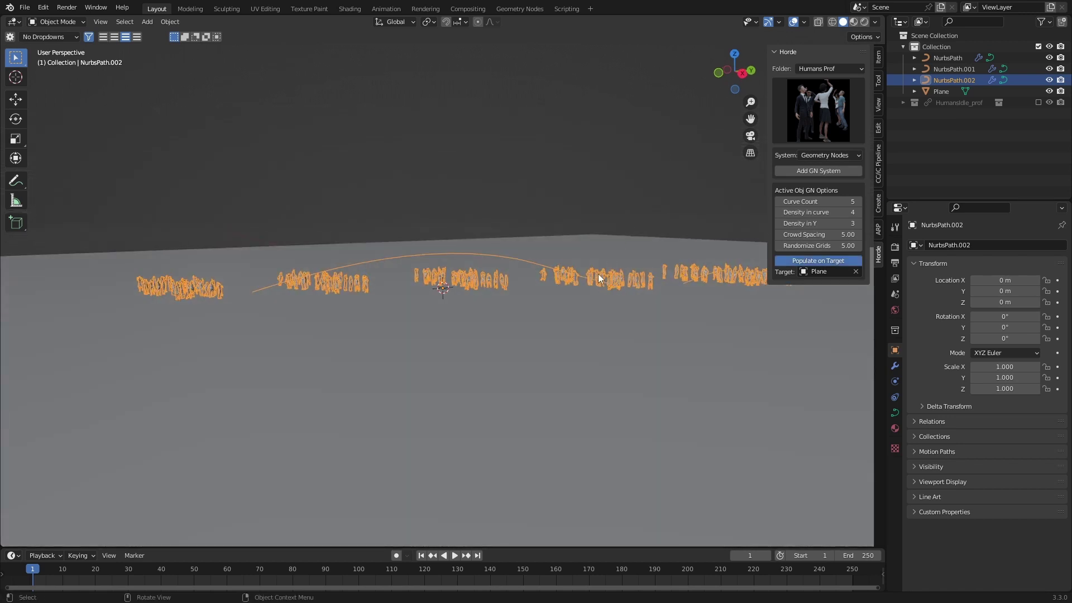
pyautogui.press('Tab')
pyautogui.press('s')
pyautogui.press('z')
pyautogui.press('0')
pyautogui.press('Return')
pyautogui.press('g')
pyautogui.press('z')
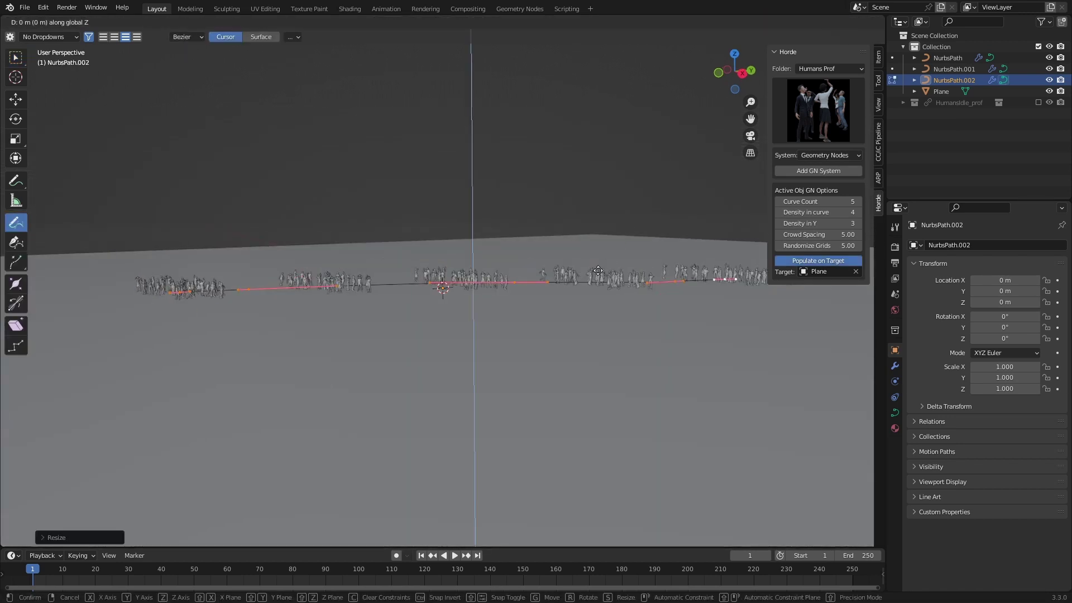
pyautogui.click(605, 215)
pyautogui.moveTo(605, 214); pyautogui.dragTo(279, 406, button='middle')
pyautogui.press('Tab')
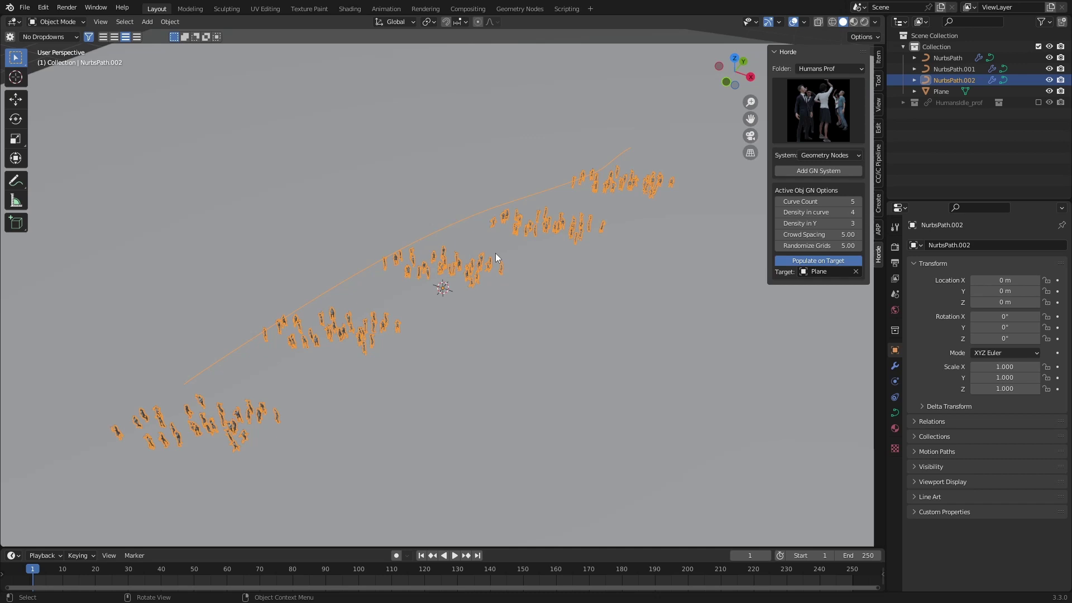
# Set the human crowd's Crowd Spacing to 45.08.
pyautogui.moveTo(827, 234); pyautogui.dragTo(910, 235)
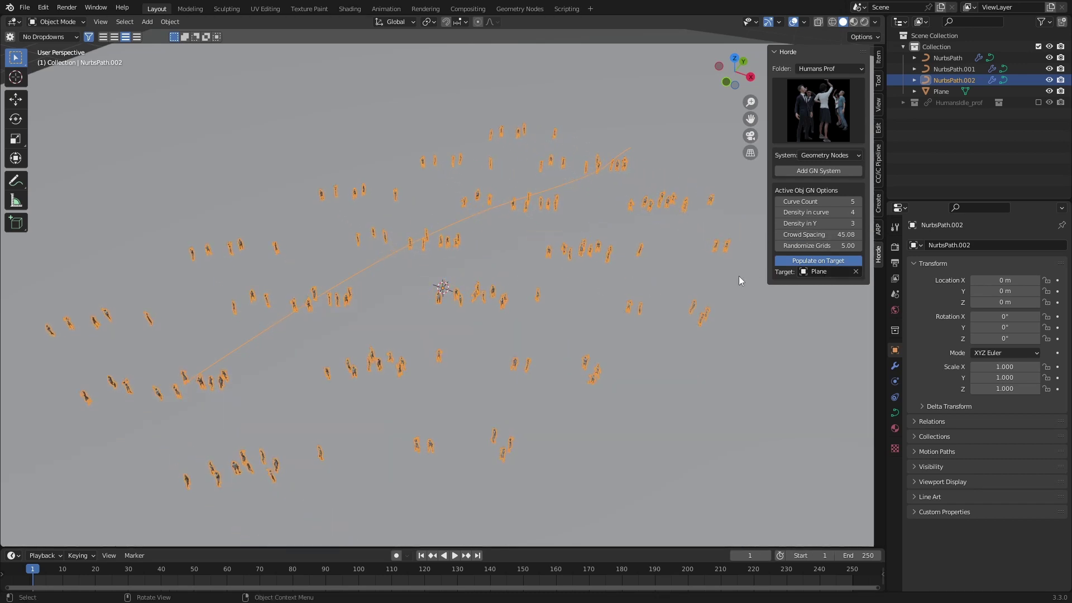
# Set the human crowd's Randomize Grids to 12.32, Density in curve to 12 and Density in Y to 22.
pyautogui.moveTo(667, 282); pyautogui.dragTo(630, 267, button='middle')
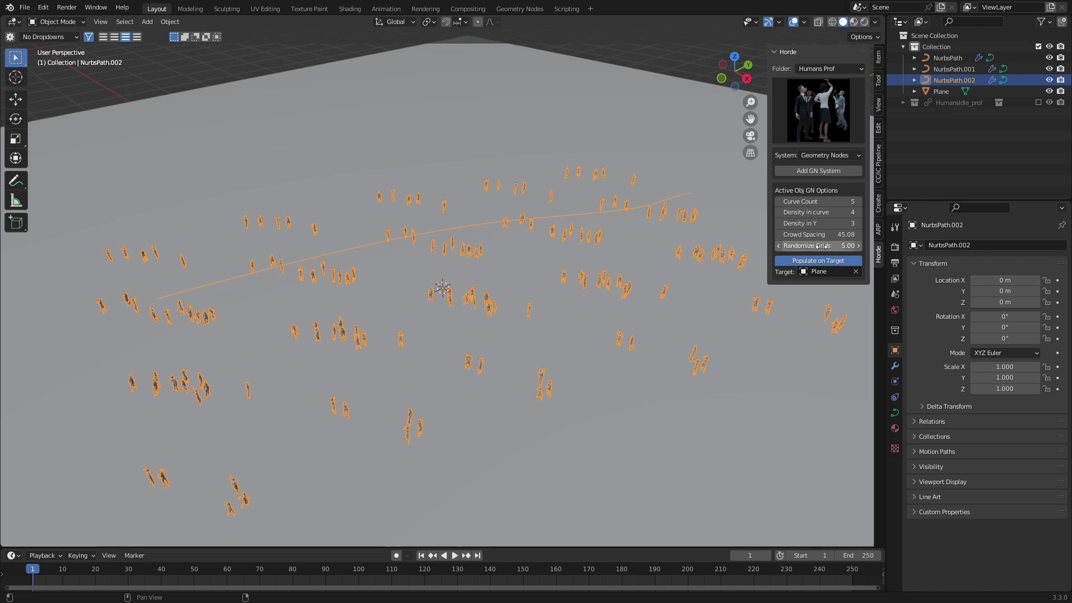
pyautogui.moveTo(835, 245); pyautogui.dragTo(872, 246)
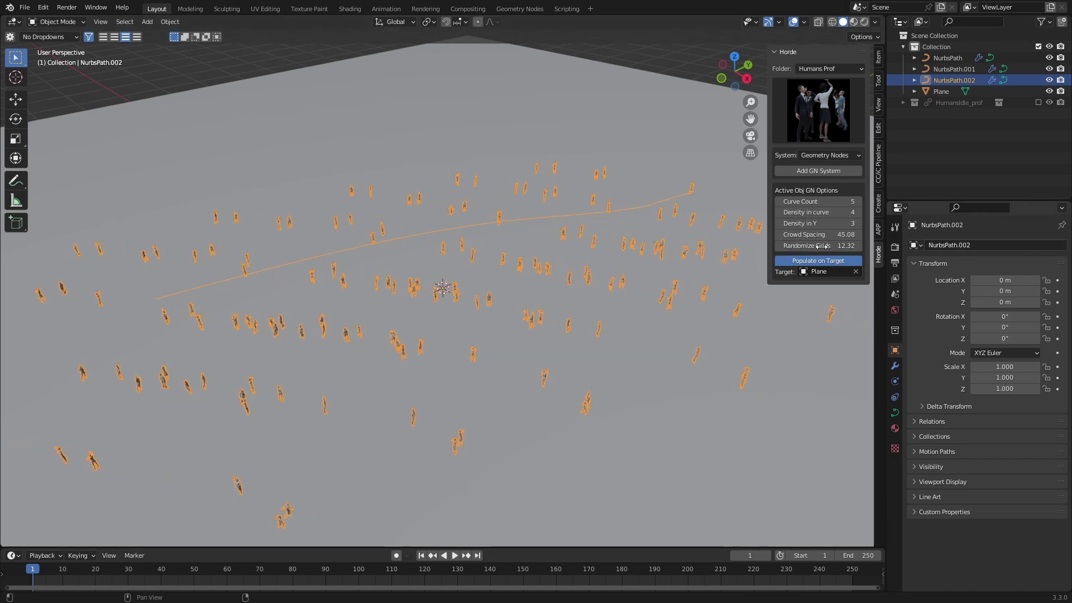
pyautogui.moveTo(576, 296); pyautogui.dragTo(563, 288, button='middle')
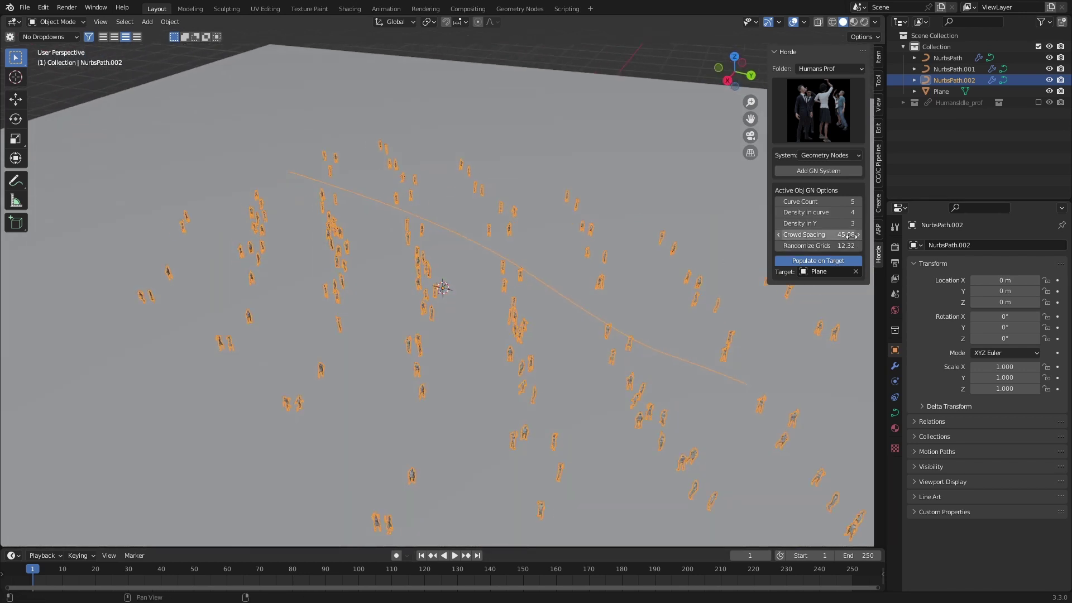
pyautogui.moveTo(812, 223); pyautogui.dragTo(835, 224)
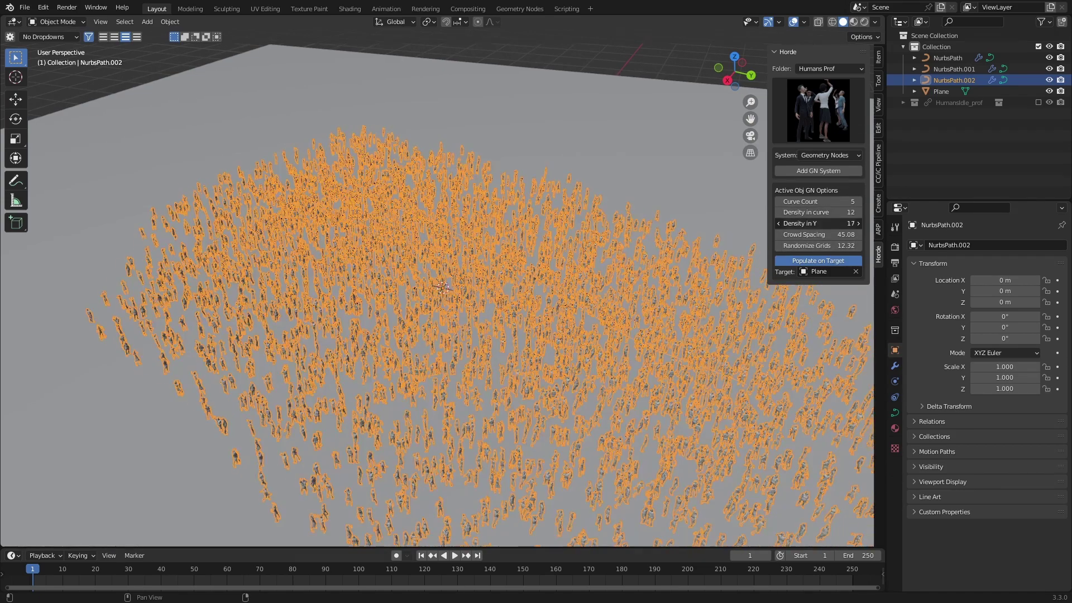
pyautogui.moveTo(621, 248); pyautogui.dragTo(512, 260, button='middle')
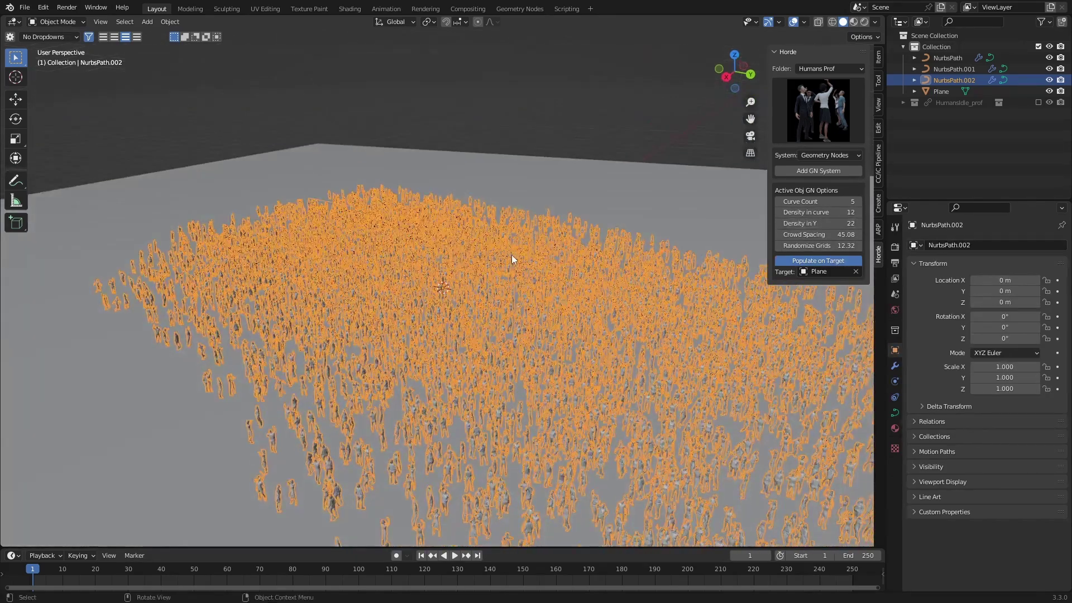
# Select the ground plane instead of the crowd, play the animation through the timeline, and examine the idle humans up close.
pyautogui.click(607, 166)
pyautogui.moveTo(592, 192); pyautogui.dragTo(584, 183, button='middle')
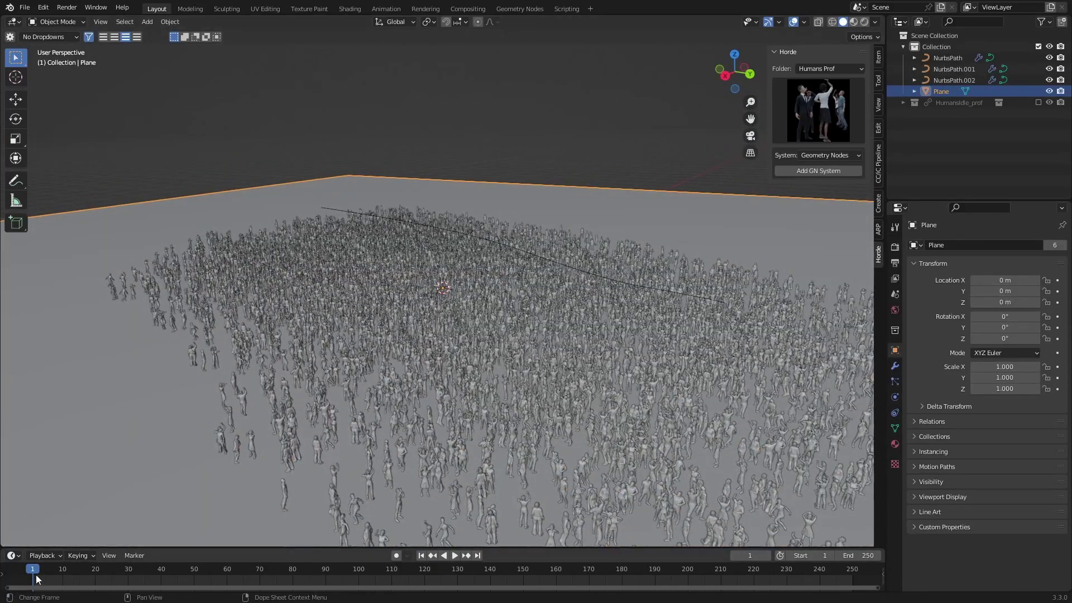
pyautogui.press('space')
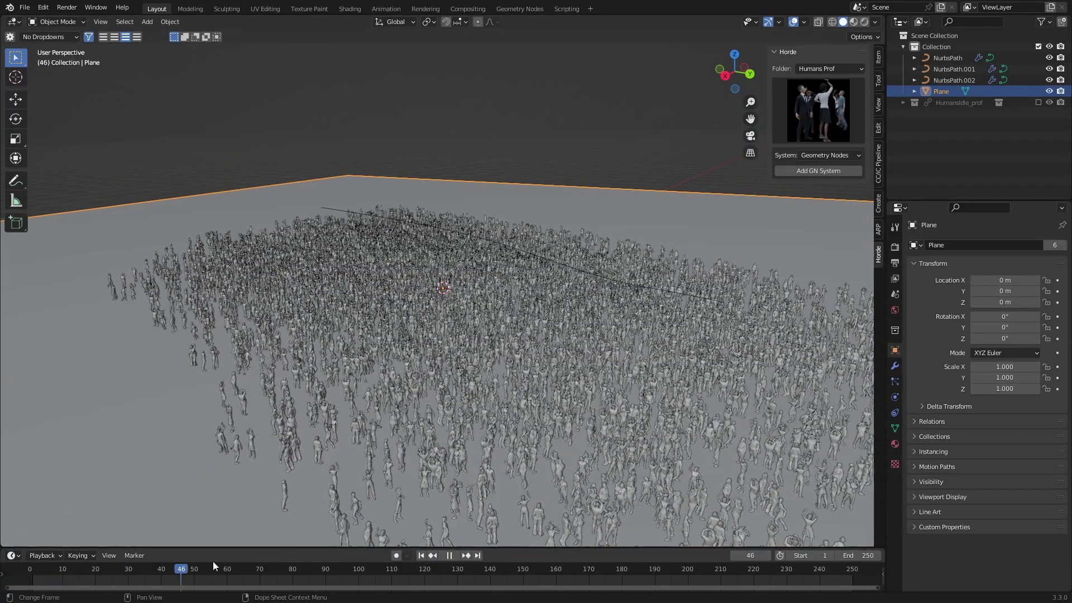
pyautogui.moveTo(214, 564); pyautogui.dragTo(781, 568)
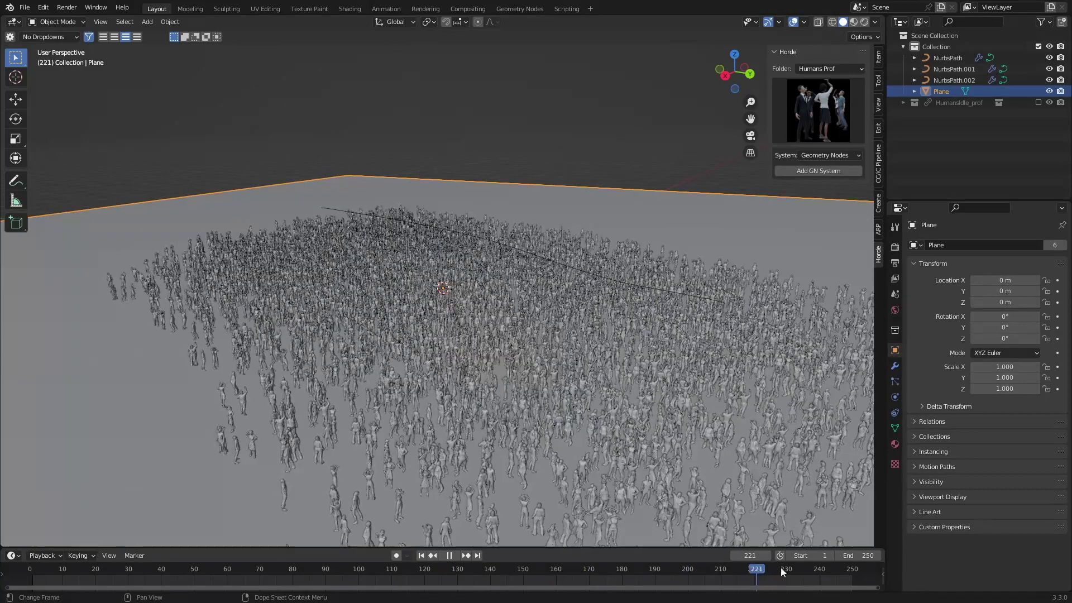
pyautogui.press('space')
pyautogui.scroll(-5, 659, 406)
pyautogui.scroll(6, 682, 389)
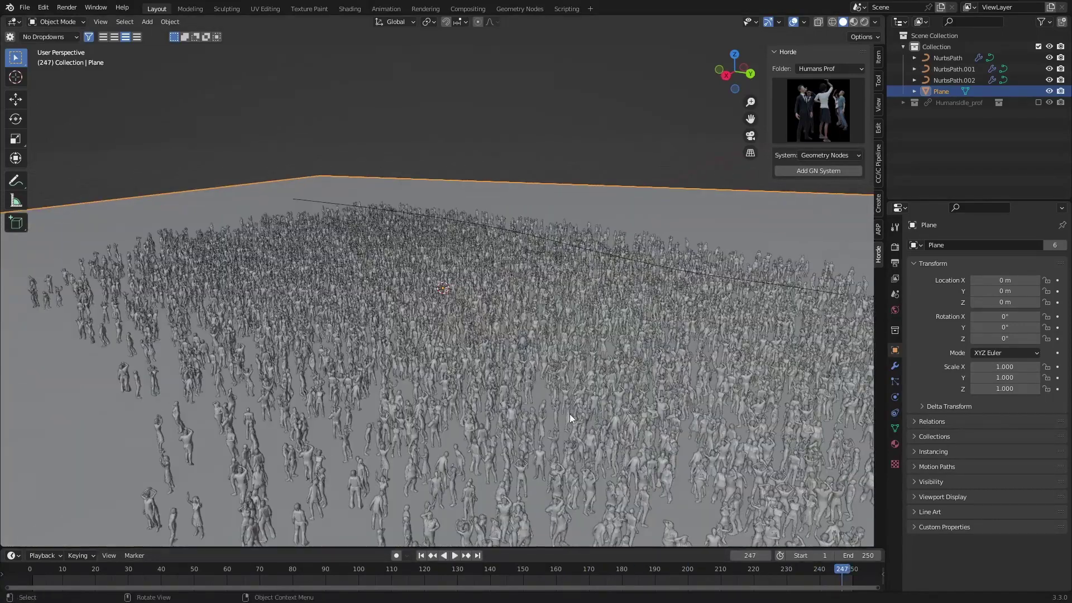
pyautogui.moveTo(570, 414); pyautogui.dragTo(555, 364, button='middle')
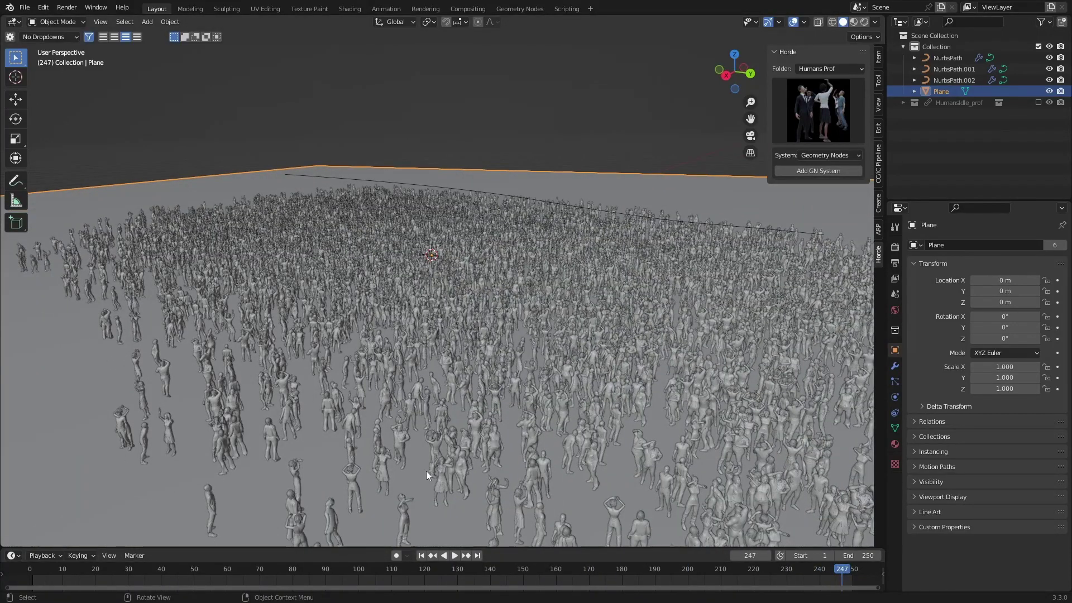